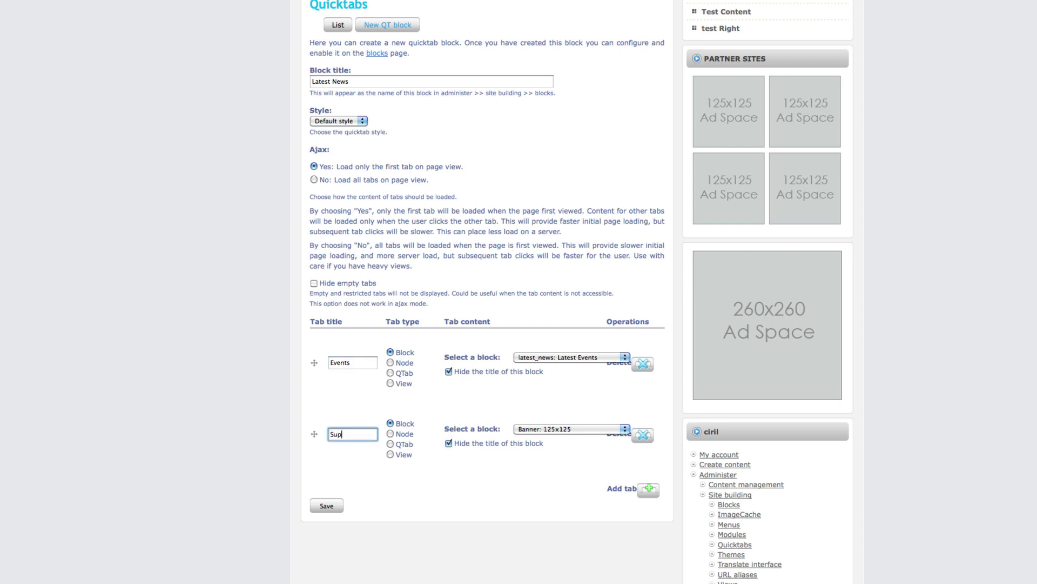
- Assign Support News to the Support tab and add a 'Community' tab showing latest_news: Community News
{"action": "left_click", "coordinate": [623, 429]}
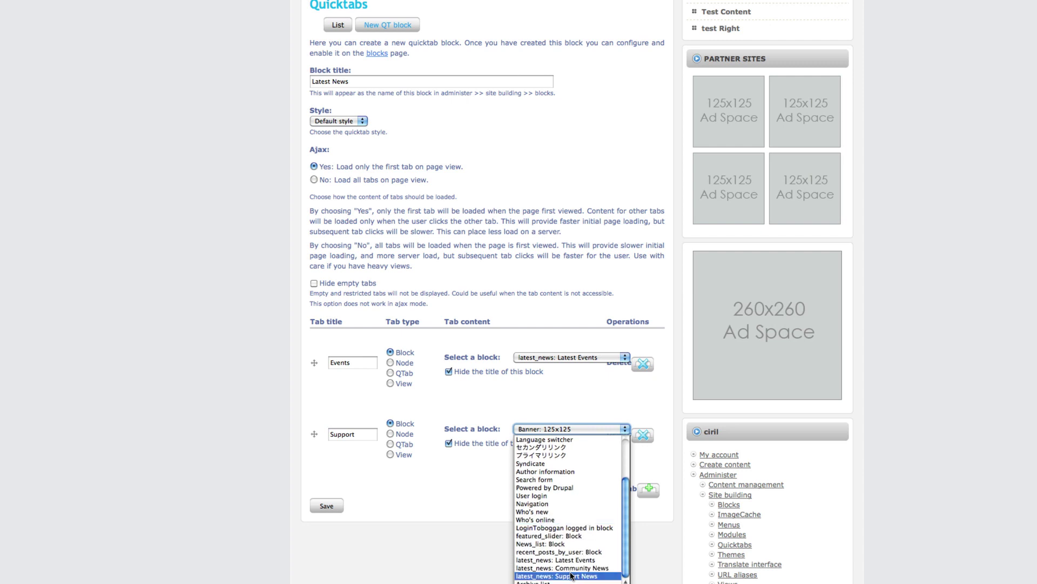
{"action": "left_click", "coordinate": [583, 576]}
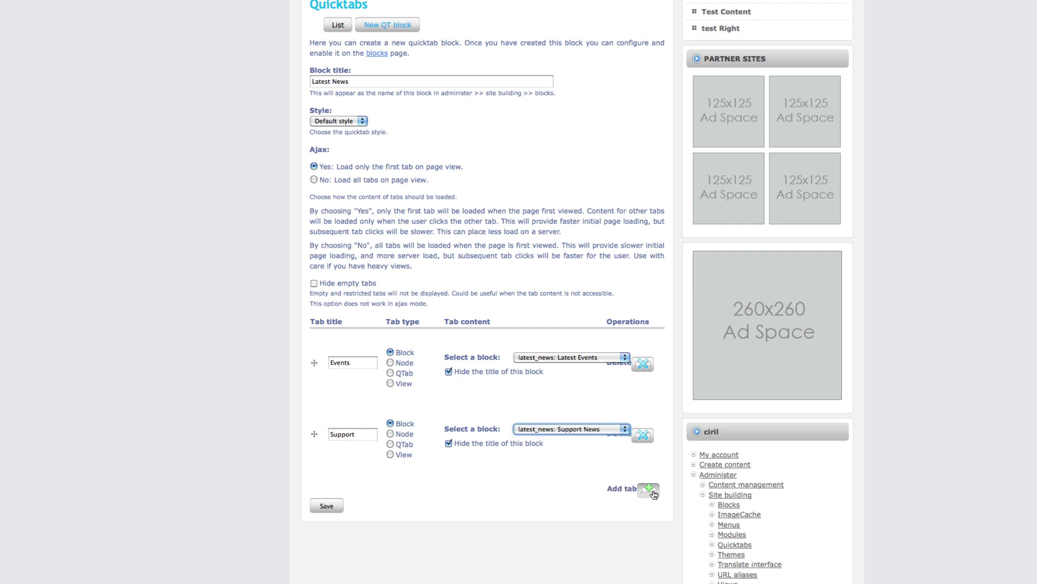
{"action": "left_click", "coordinate": [651, 493]}
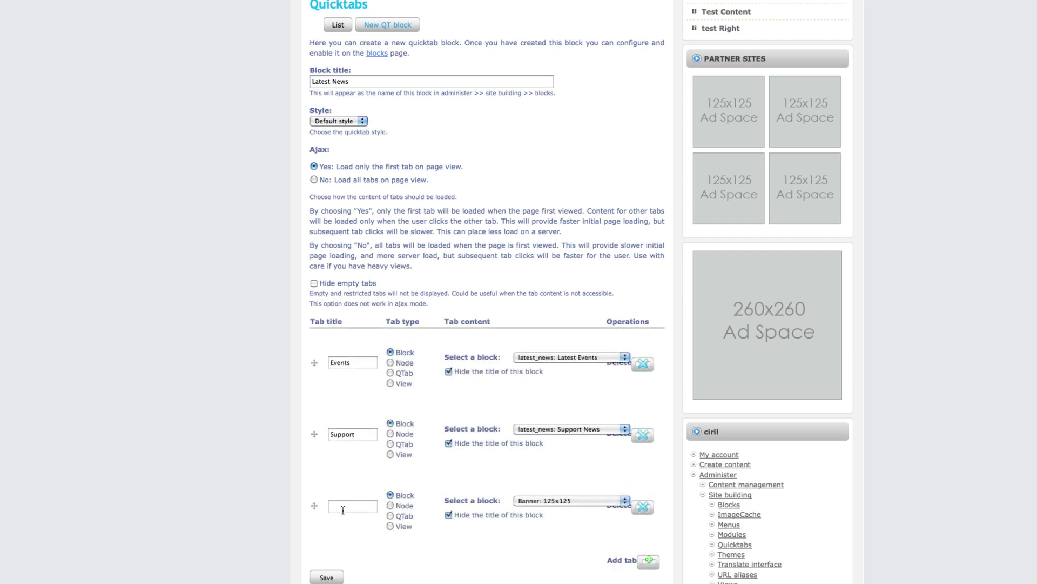
{"action": "left_click", "coordinate": [343, 510]}
{"action": "type", "text": "Community"}
{"action": "left_click", "coordinate": [567, 501]}
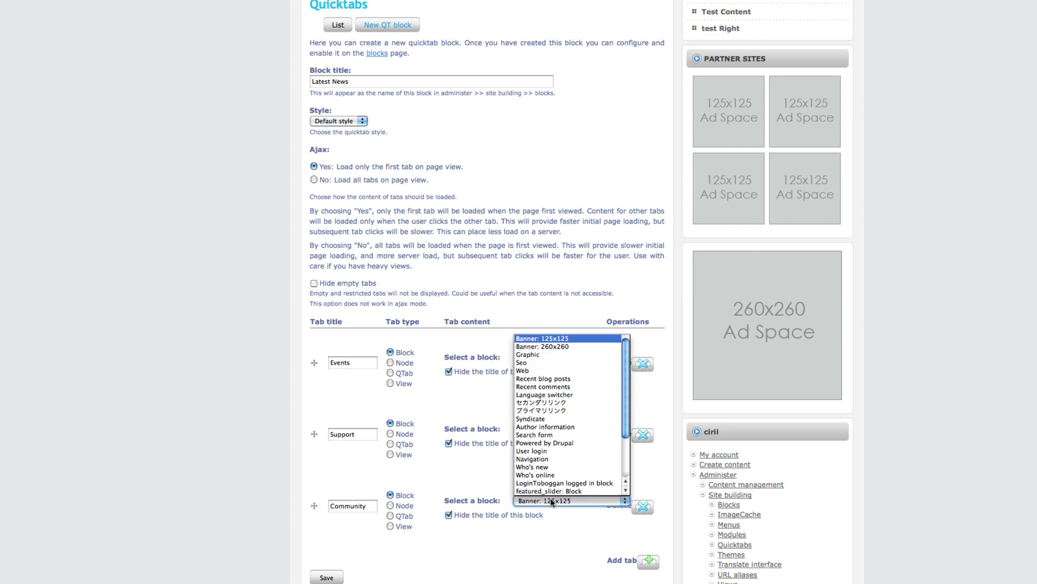
{"action": "scroll", "coordinate": [572, 432], "scroll_direction": "down", "scroll_amount": 5}
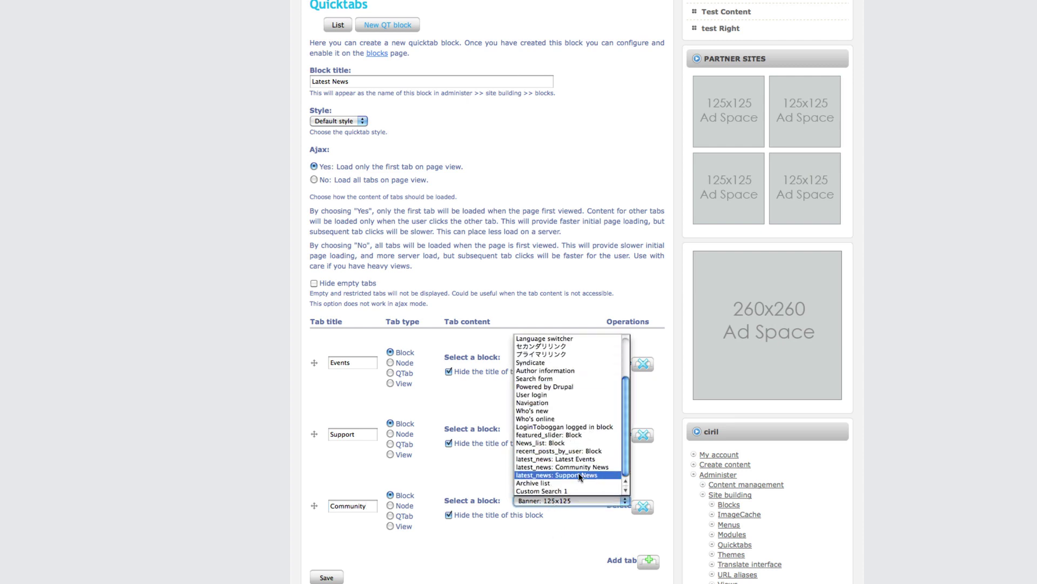
{"action": "left_click", "coordinate": [578, 467]}
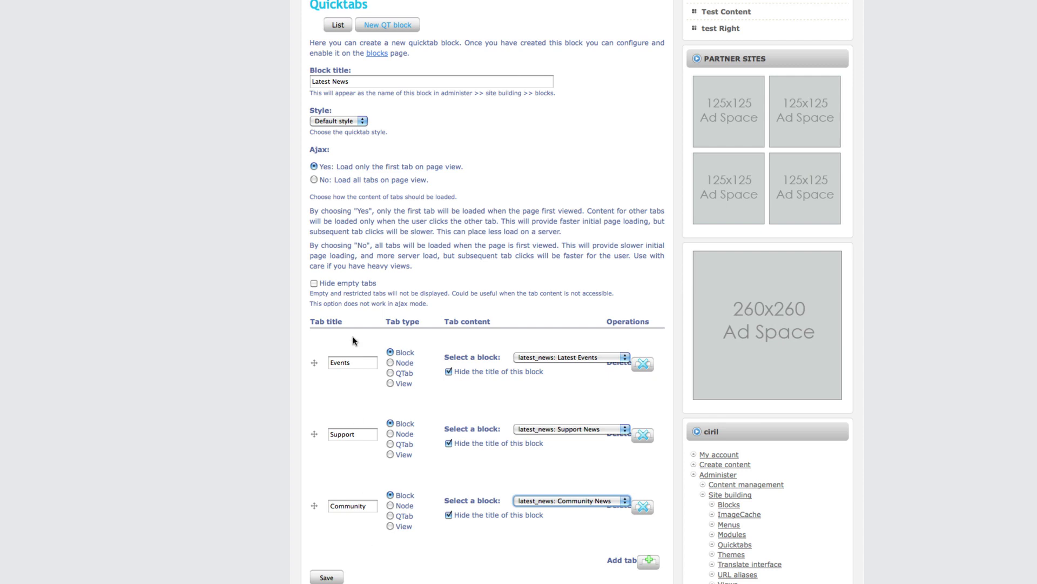
- Enable 'Hide empty tabs', save the Latest News quicktab, and go to the block layout page
{"action": "left_click", "coordinate": [313, 283]}
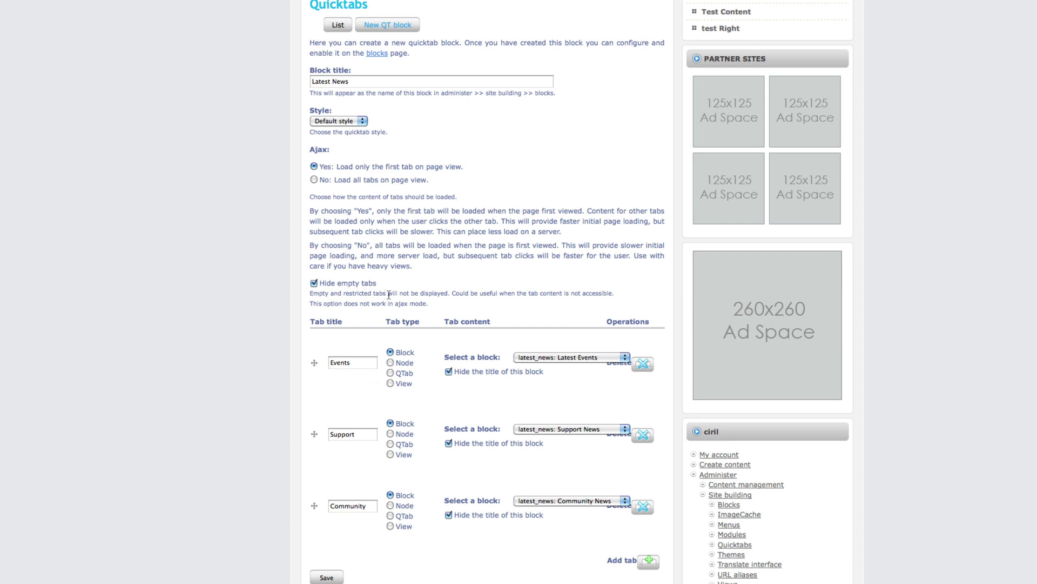
{"action": "left_click_drag", "start_coordinate": [431, 305], "coordinate": [363, 304]}
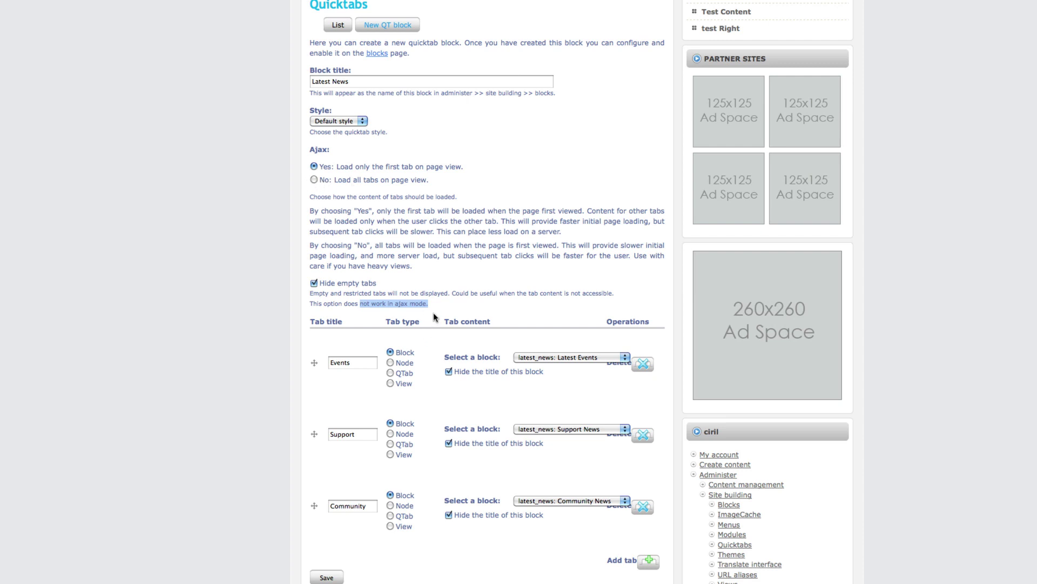
{"action": "left_click", "coordinate": [392, 247]}
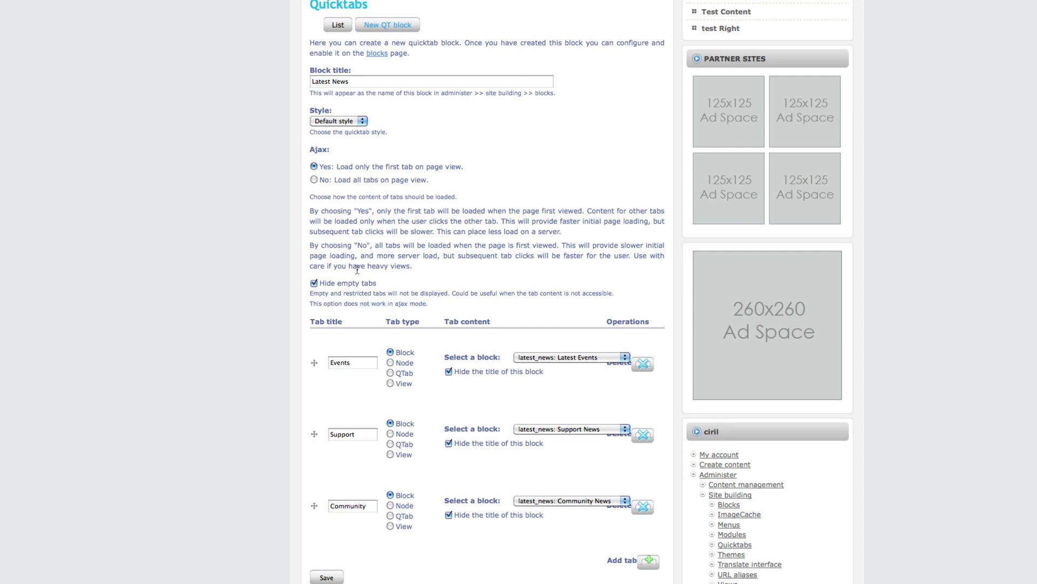
{"action": "left_click", "coordinate": [327, 577]}
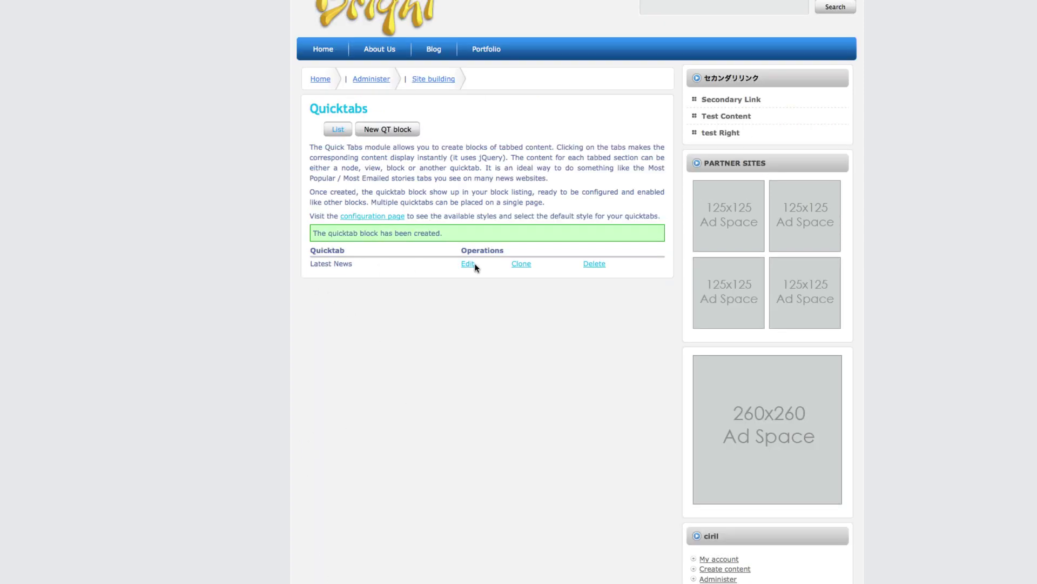
{"action": "scroll", "coordinate": [542, 287], "scroll_direction": "down", "scroll_amount": 3}
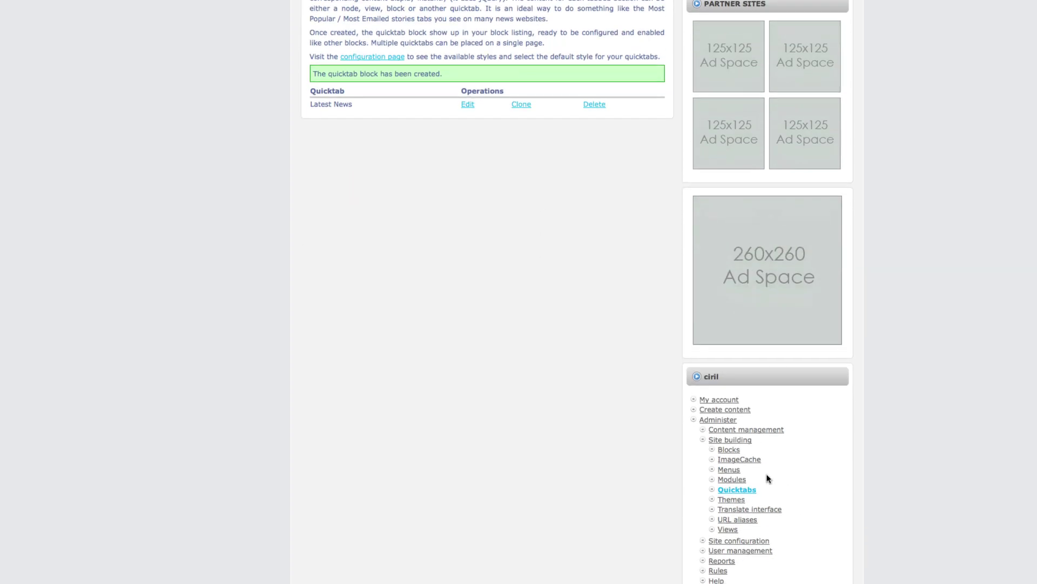
{"action": "left_click", "coordinate": [731, 451]}
- Move the Latest News block from Disabled into the Content region and save the blocks
{"action": "scroll", "coordinate": [595, 409], "scroll_direction": "down", "scroll_amount": 10}
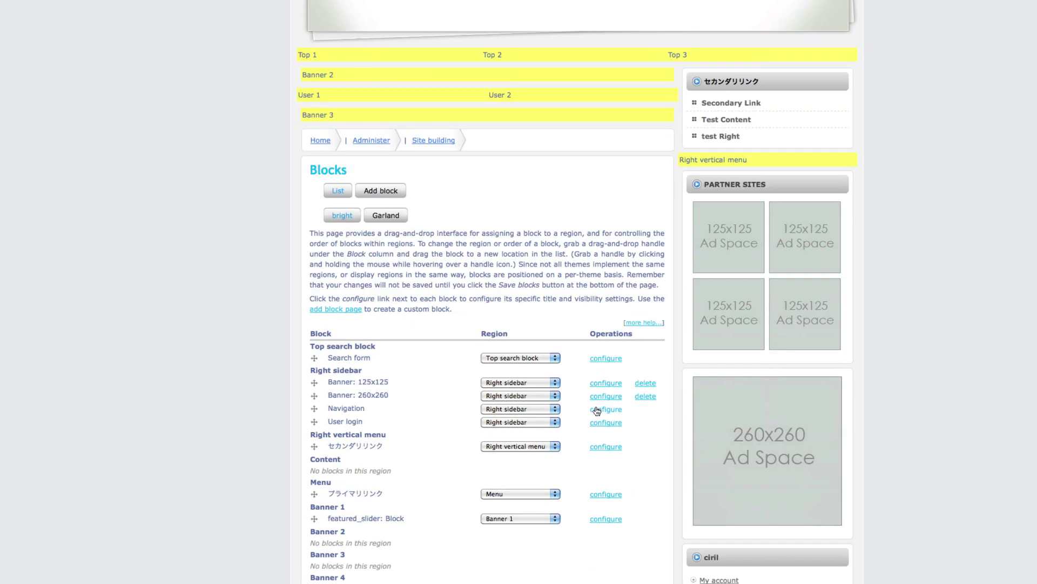
{"action": "scroll", "coordinate": [596, 410], "scroll_direction": "down", "scroll_amount": 5}
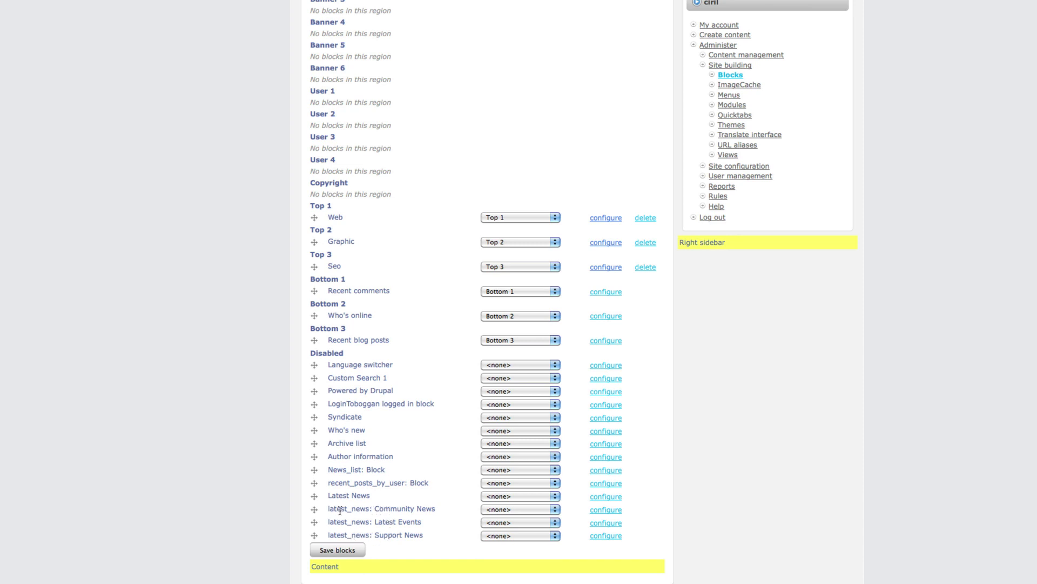
{"action": "left_click", "coordinate": [521, 496]}
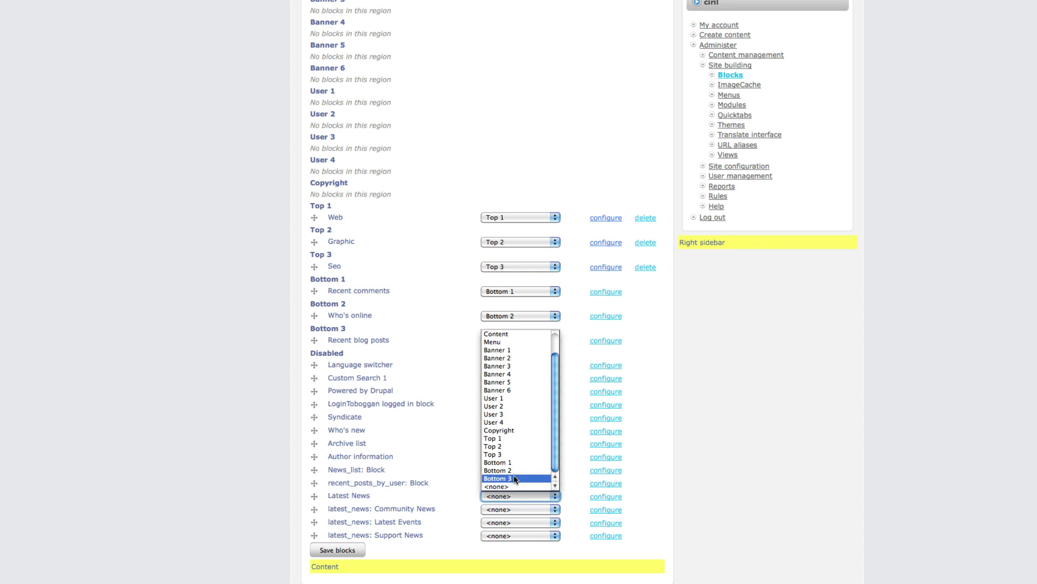
{"action": "left_click", "coordinate": [781, 427]}
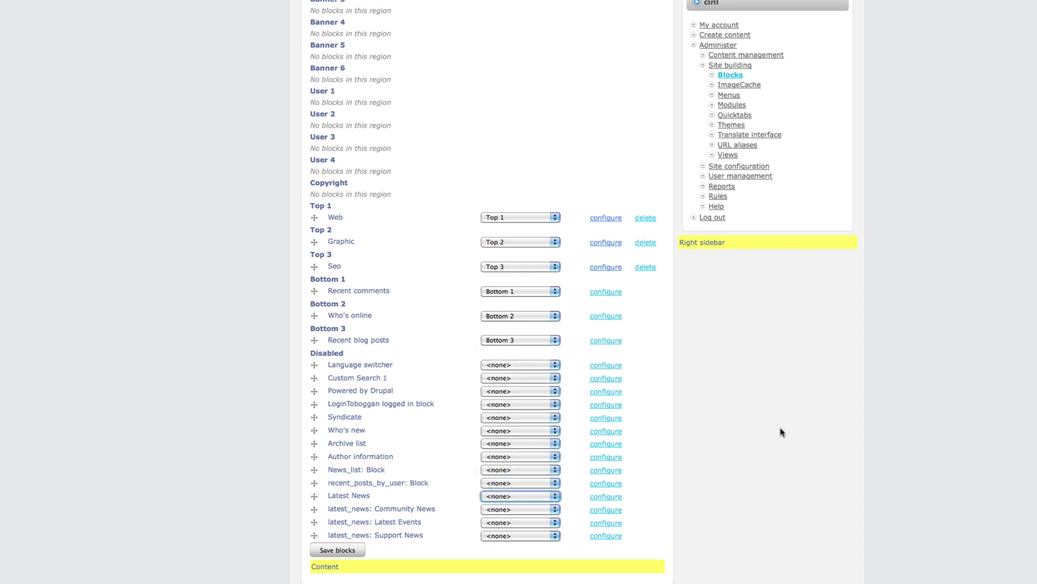
{"action": "scroll", "coordinate": [489, 485], "scroll_direction": "up", "scroll_amount": 10}
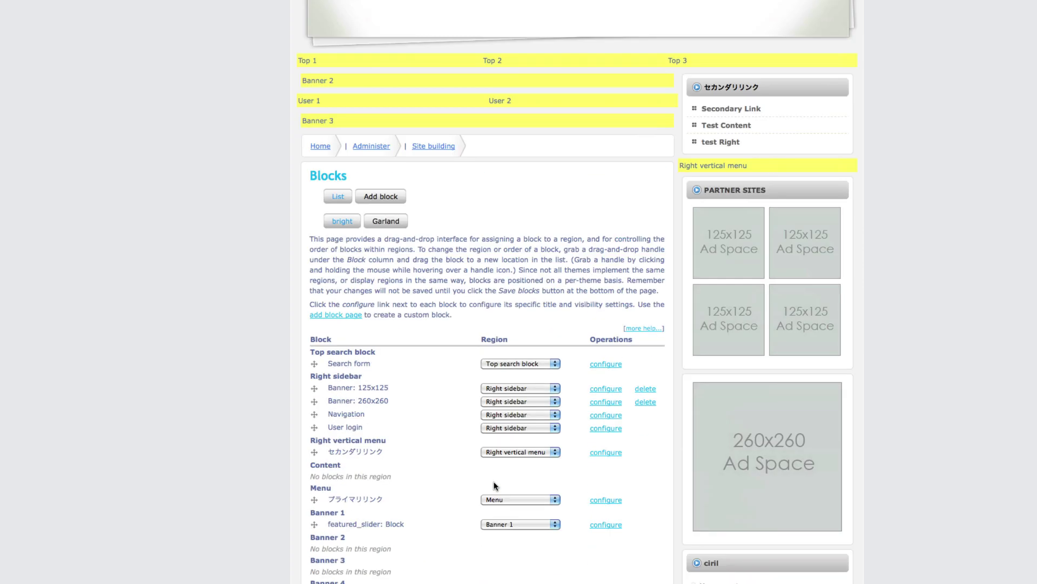
{"action": "scroll", "coordinate": [493, 486], "scroll_direction": "down", "scroll_amount": 5}
{"action": "scroll", "coordinate": [493, 486], "scroll_direction": "down", "scroll_amount": 5}
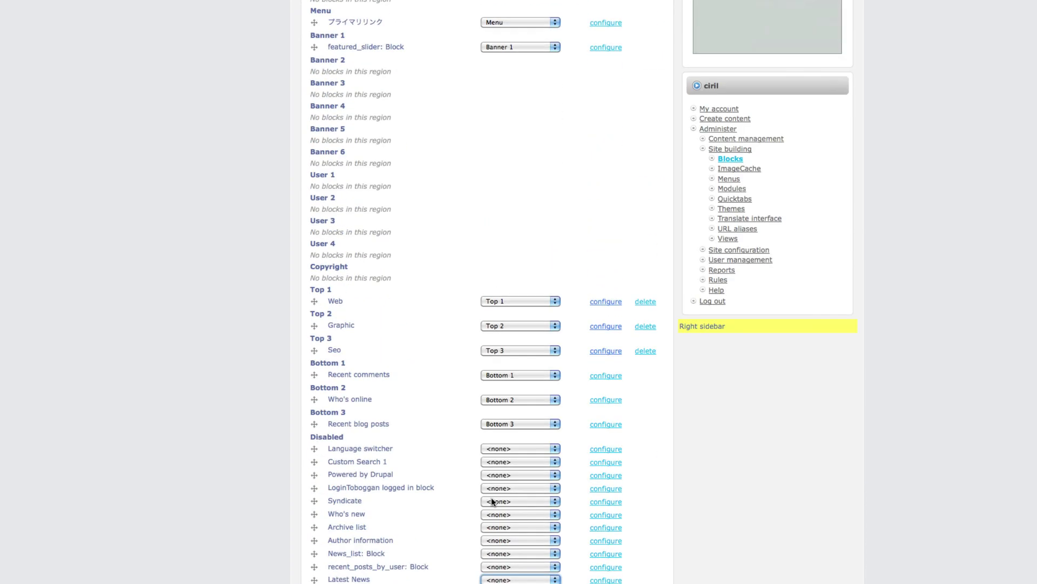
{"action": "left_click", "coordinate": [511, 557]}
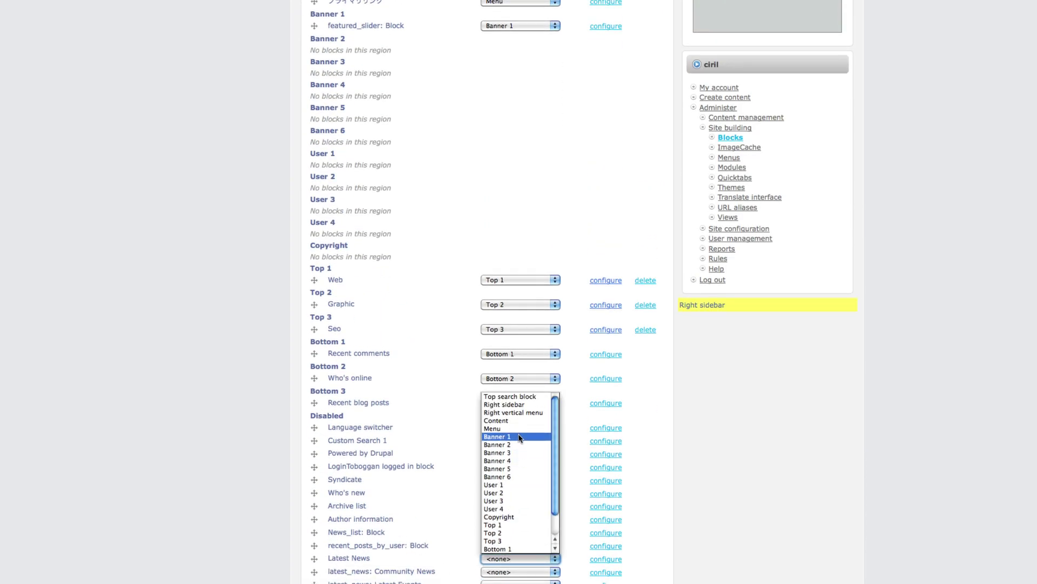
{"action": "left_click", "coordinate": [514, 431]}
{"action": "scroll", "coordinate": [515, 373], "scroll_direction": "down", "scroll_amount": 2}
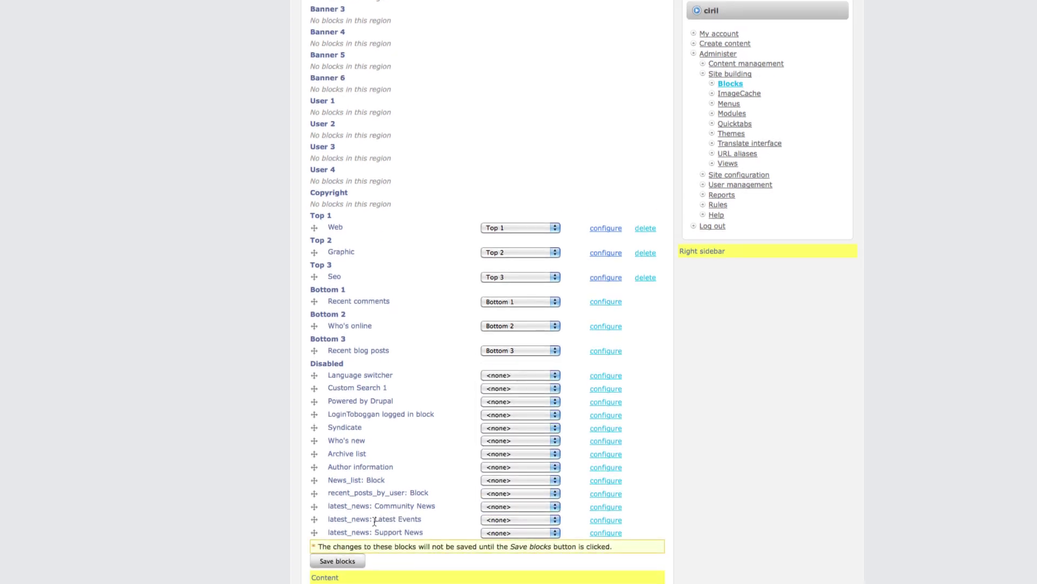
{"action": "left_click", "coordinate": [340, 561]}
{"action": "scroll", "coordinate": [572, 468], "scroll_direction": "down", "scroll_amount": 5}
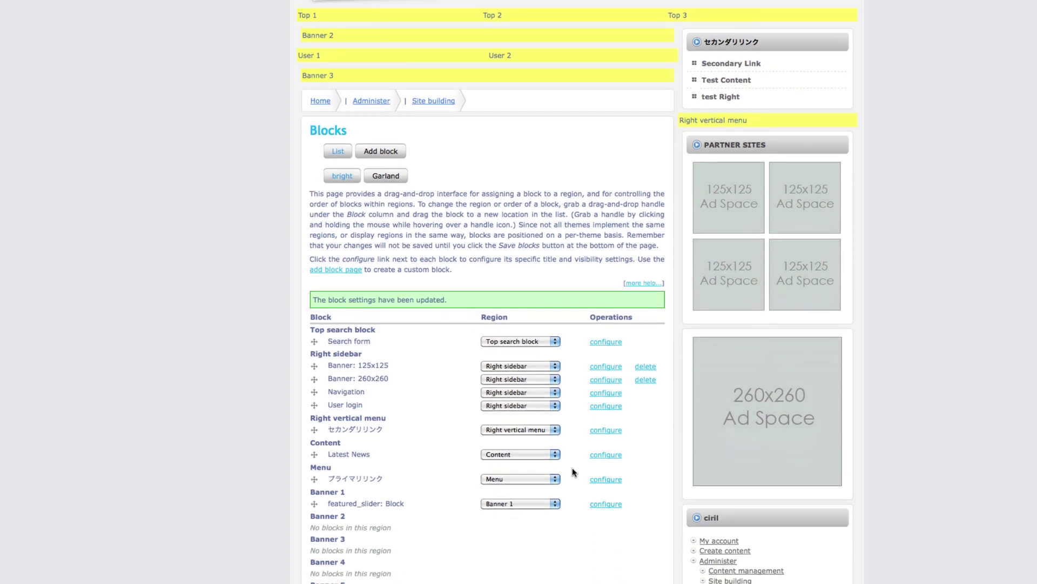
- Configure Latest News to show only on the listed page <front>, and save the block
{"action": "scroll", "coordinate": [387, 364], "scroll_direction": "down", "scroll_amount": 2}
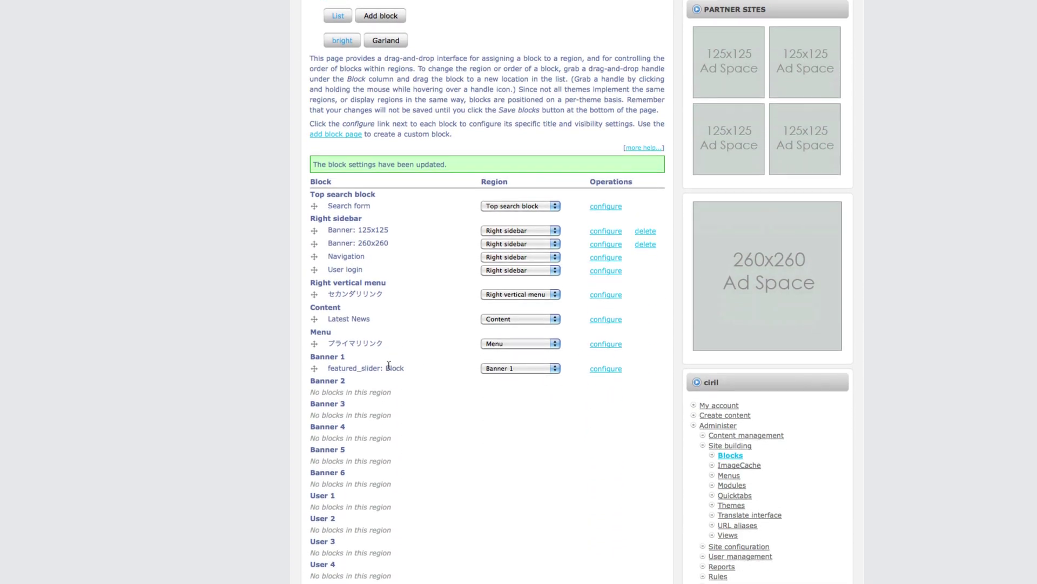
{"action": "scroll", "coordinate": [437, 389], "scroll_direction": "down", "scroll_amount": 1}
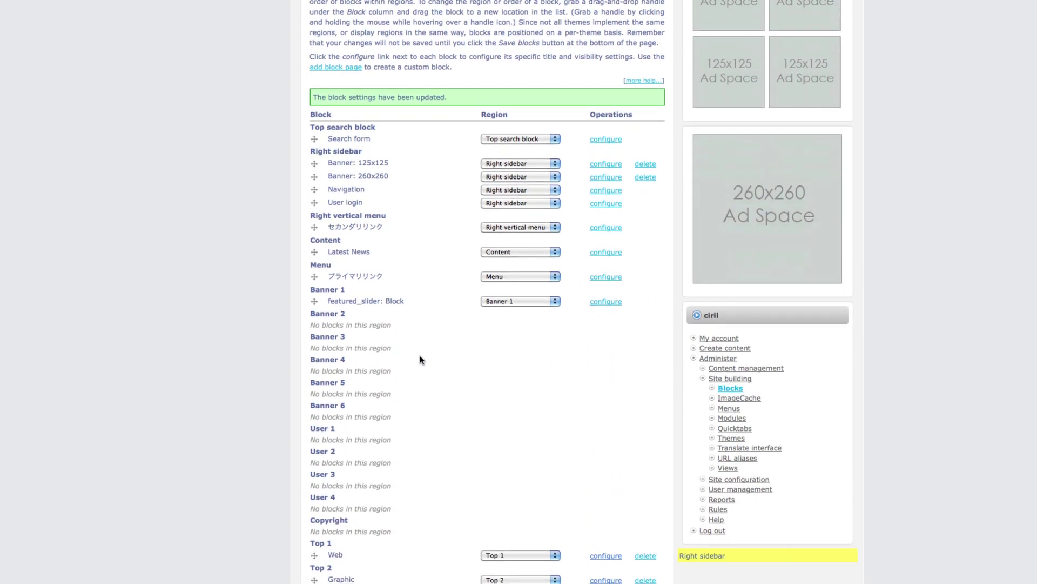
{"action": "left_click", "coordinate": [613, 252]}
{"action": "scroll", "coordinate": [614, 259], "scroll_direction": "down", "scroll_amount": 2}
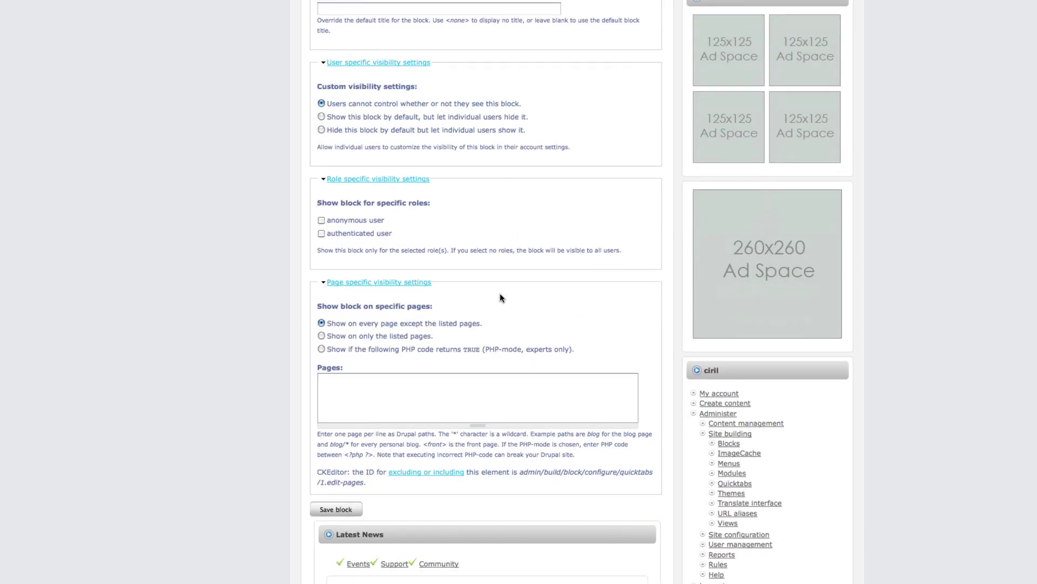
{"action": "left_click", "coordinate": [321, 335]}
{"action": "left_click", "coordinate": [372, 388]}
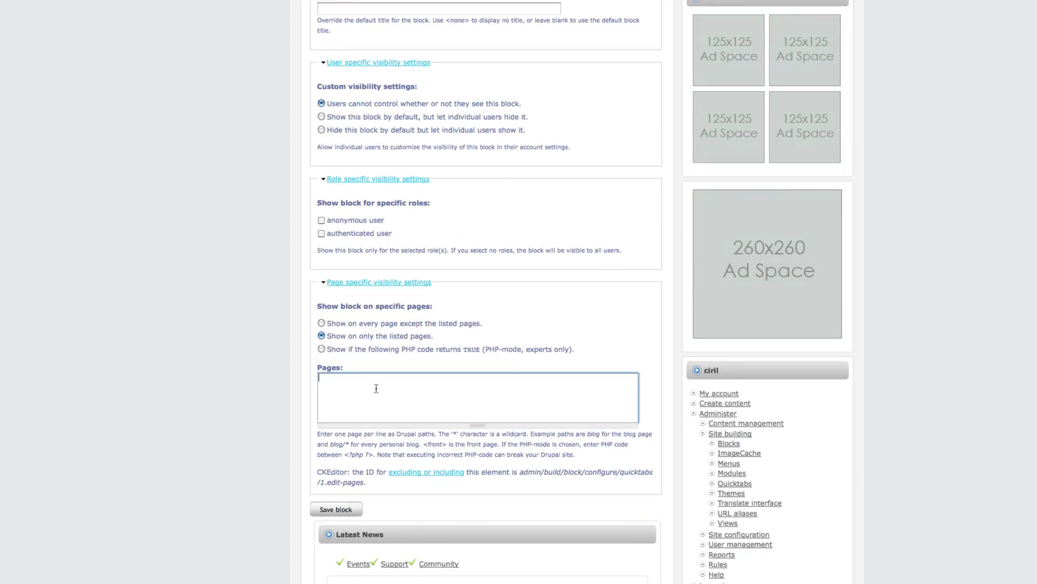
{"action": "type", "text": "<front>"}
{"action": "left_click", "coordinate": [330, 508]}
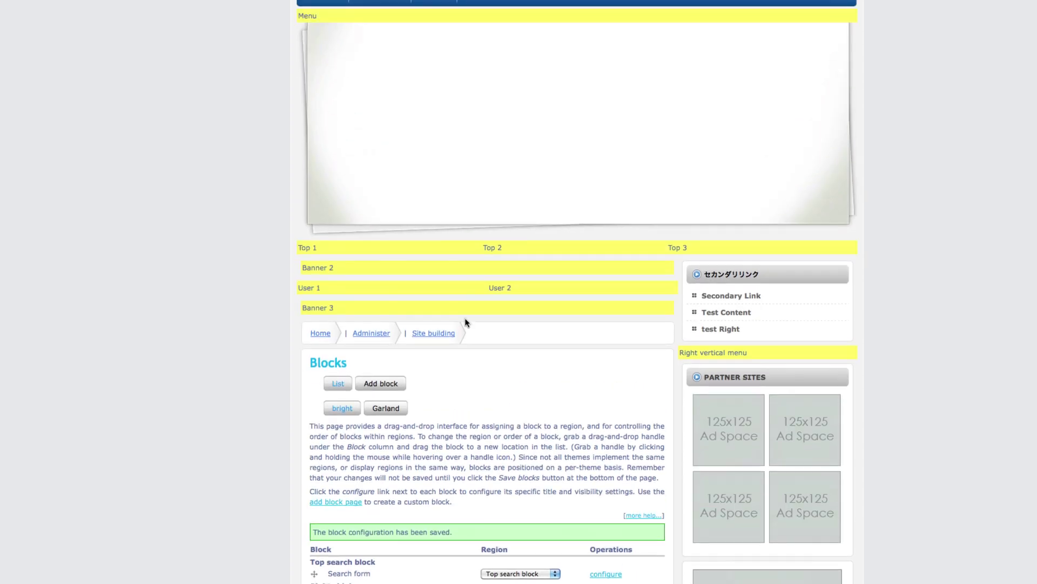
{"action": "scroll", "coordinate": [375, 179], "scroll_direction": "up", "scroll_amount": 3}
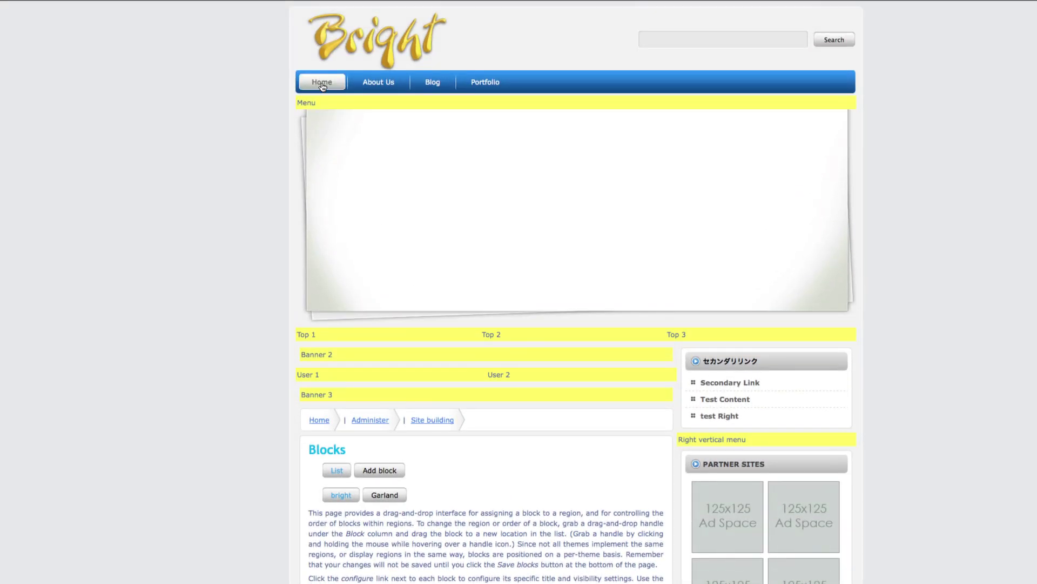
- Return to the site's front page and scroll down to the Latest News block
{"action": "left_click", "coordinate": [323, 84]}
{"action": "scroll", "coordinate": [485, 157], "scroll_direction": "down", "scroll_amount": 3}
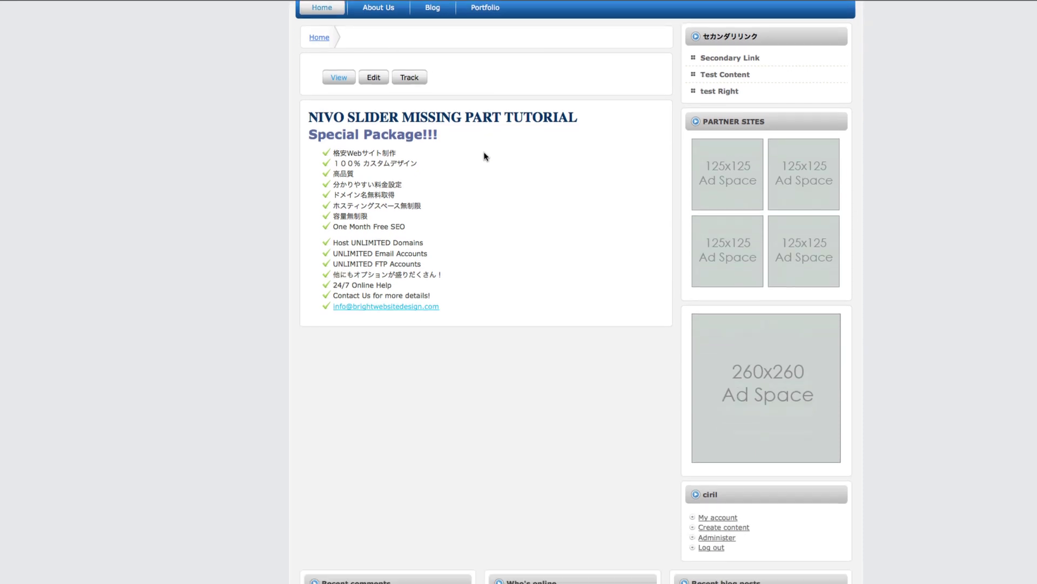
{"action": "scroll", "coordinate": [484, 156], "scroll_direction": "up", "scroll_amount": 3}
{"action": "left_click", "coordinate": [367, 42]}
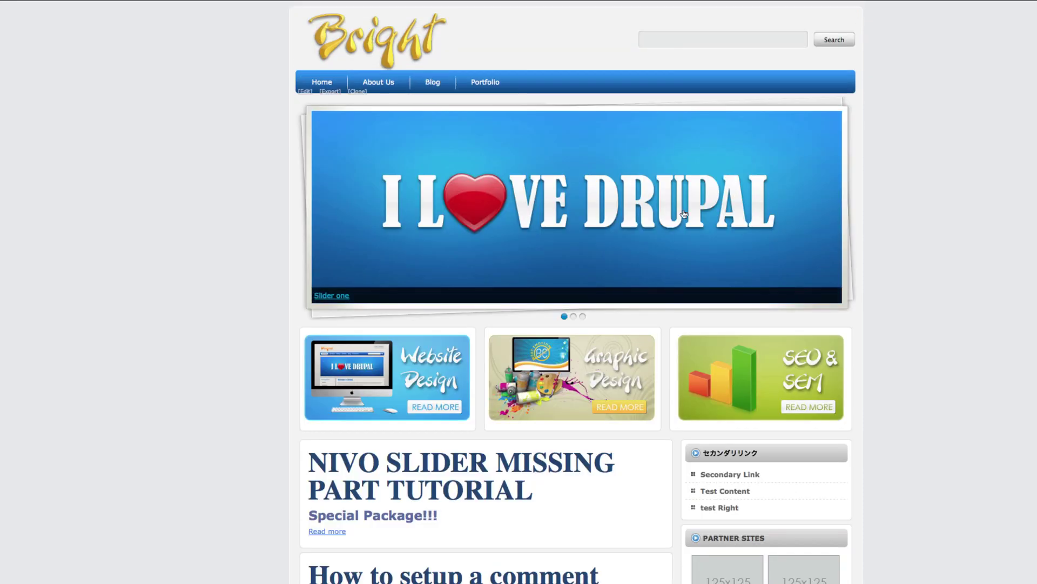
{"action": "scroll", "coordinate": [684, 214], "scroll_direction": "down", "scroll_amount": 10}
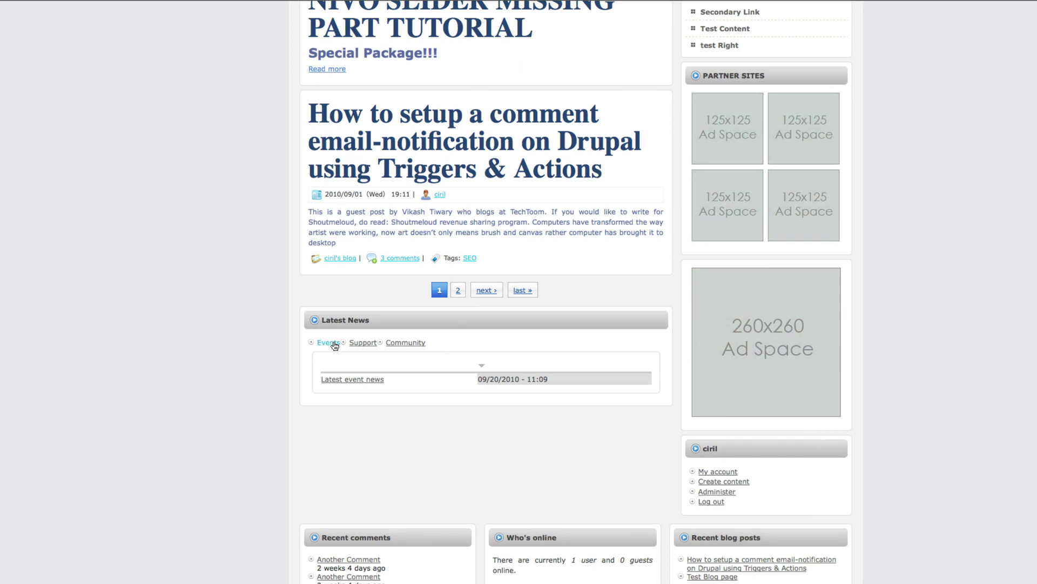
- Switch between the Support, Community and Events tabs to confirm each shows its news
{"action": "left_click", "coordinate": [361, 343]}
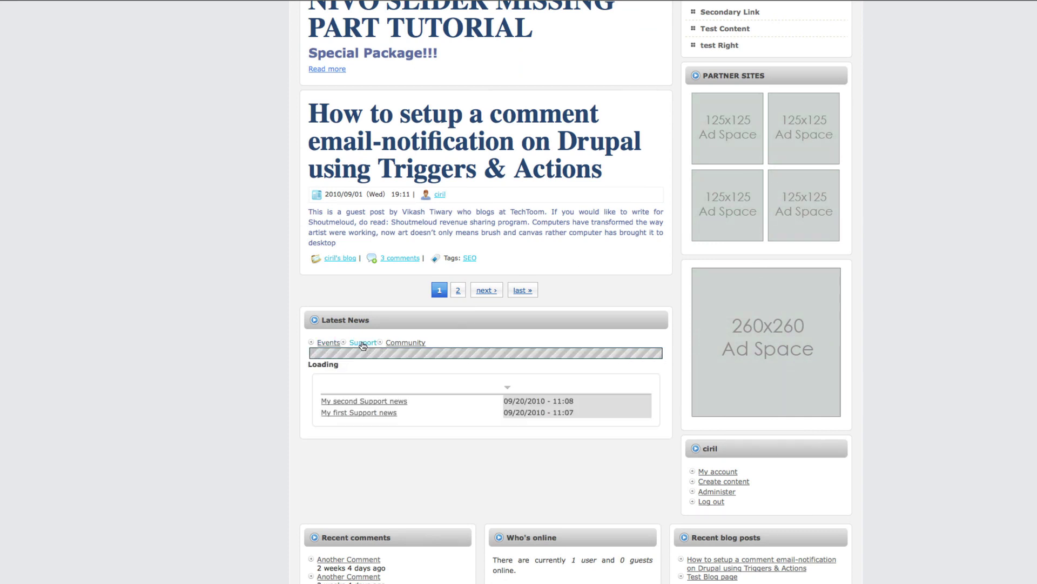
{"action": "left_click", "coordinate": [406, 344]}
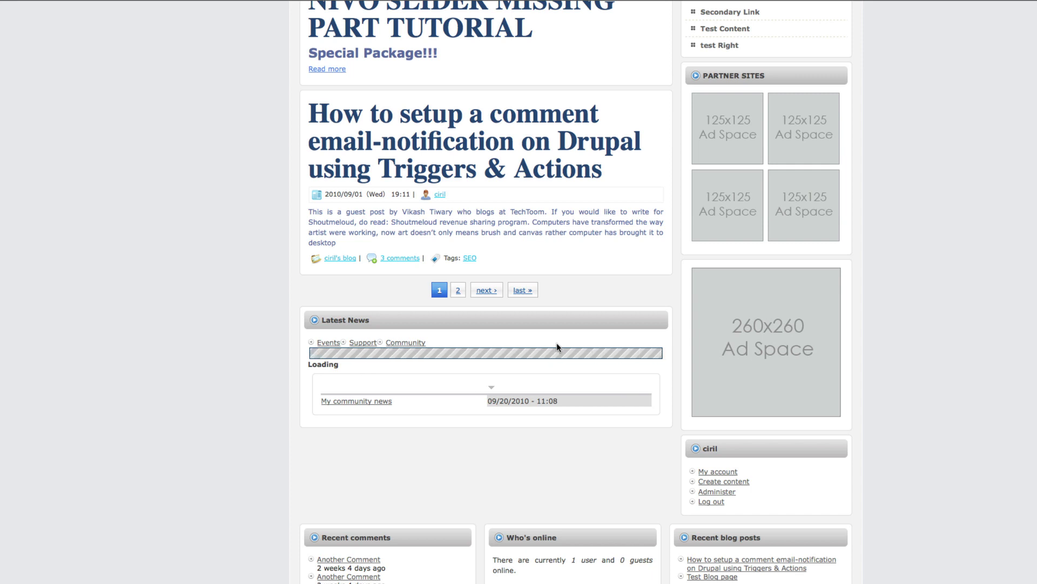
{"action": "left_click", "coordinate": [363, 348]}
{"action": "left_click", "coordinate": [326, 343]}
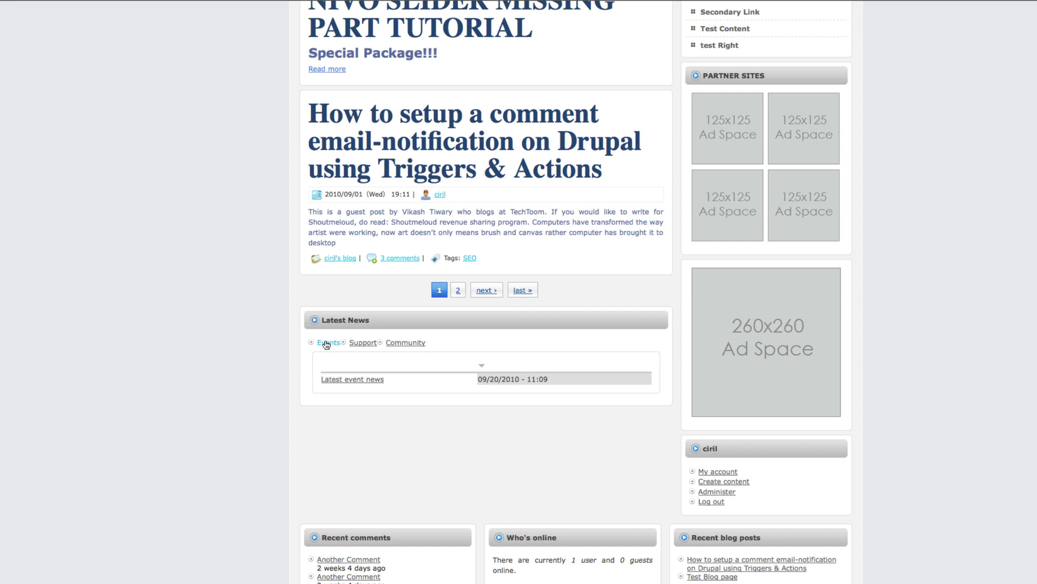
{"action": "left_click", "coordinate": [361, 344]}
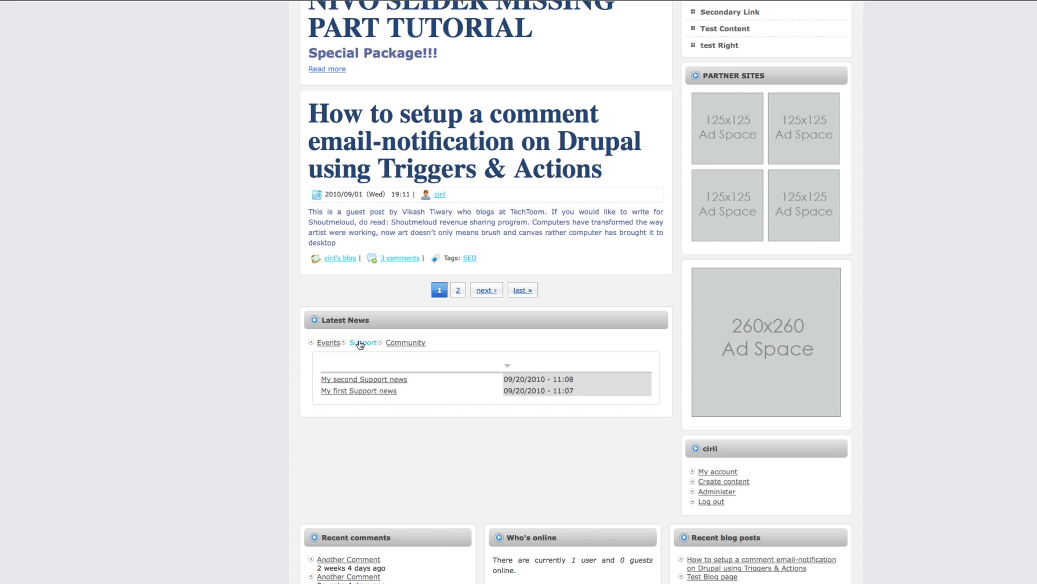
{"action": "left_click", "coordinate": [415, 346]}
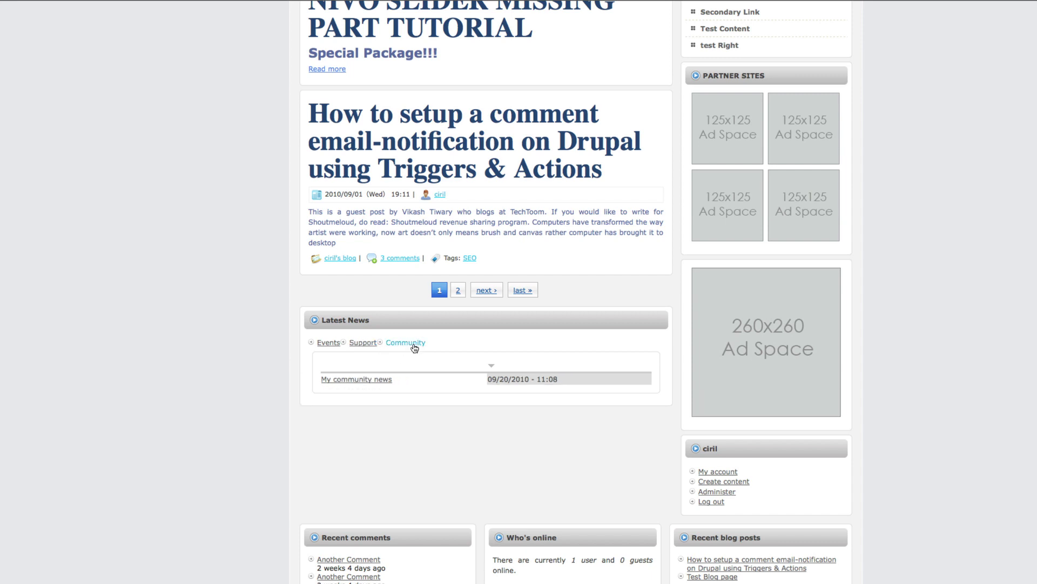
{"action": "left_click", "coordinate": [326, 342]}
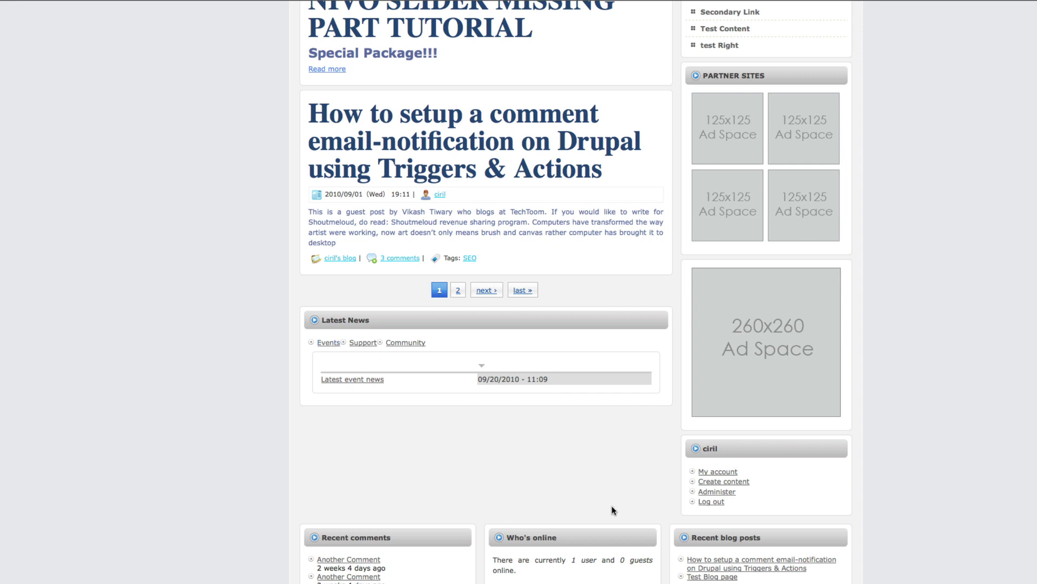
- From the Administer overview, open Site configuration > Quicktabs settings
{"action": "left_click", "coordinate": [717, 492]}
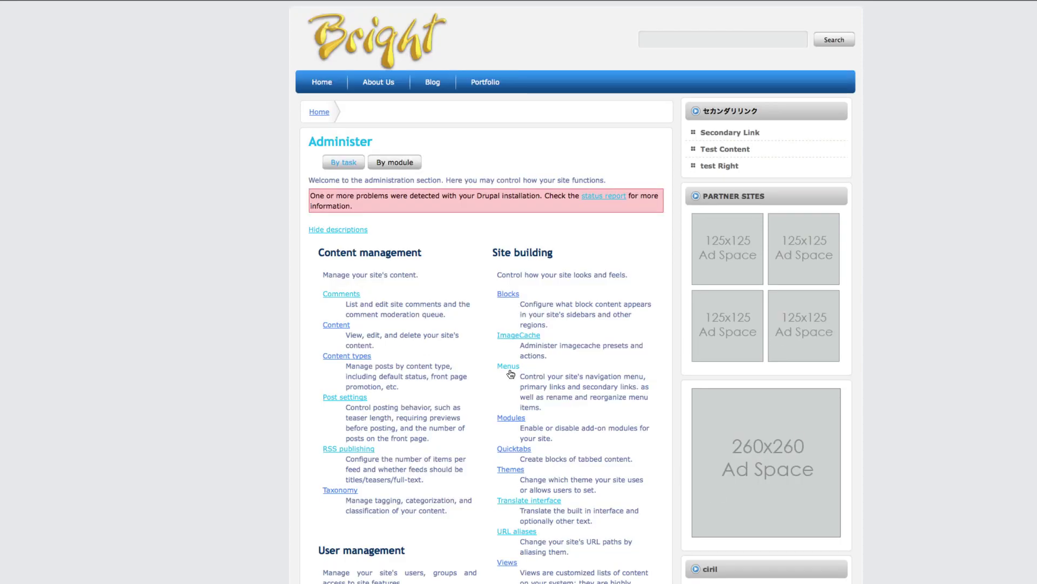
{"action": "scroll", "coordinate": [506, 367], "scroll_direction": "down", "scroll_amount": 6}
{"action": "scroll", "coordinate": [510, 373], "scroll_direction": "down", "scroll_amount": 5}
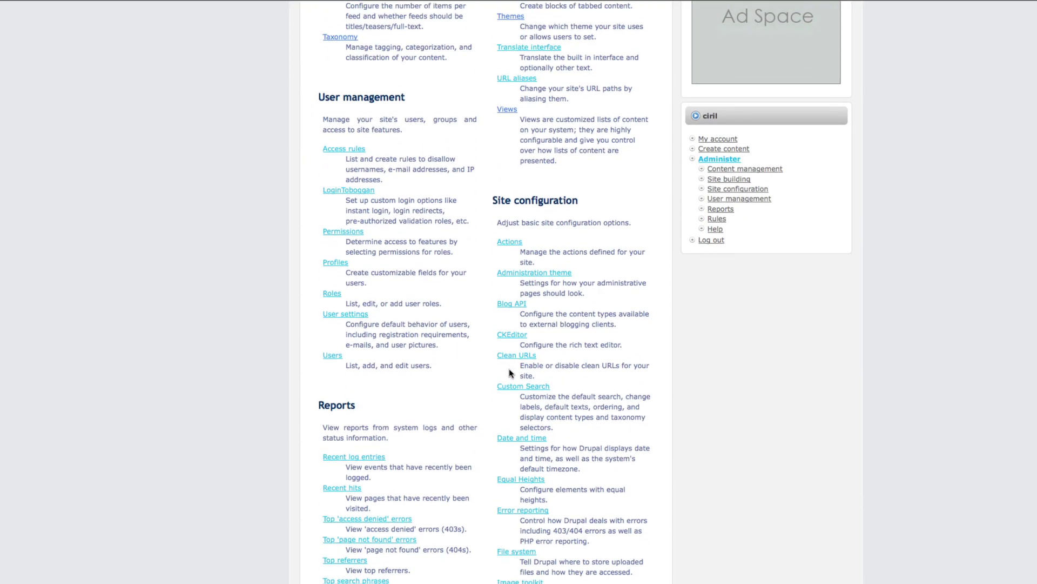
{"action": "scroll", "coordinate": [510, 373], "scroll_direction": "down", "scroll_amount": 5}
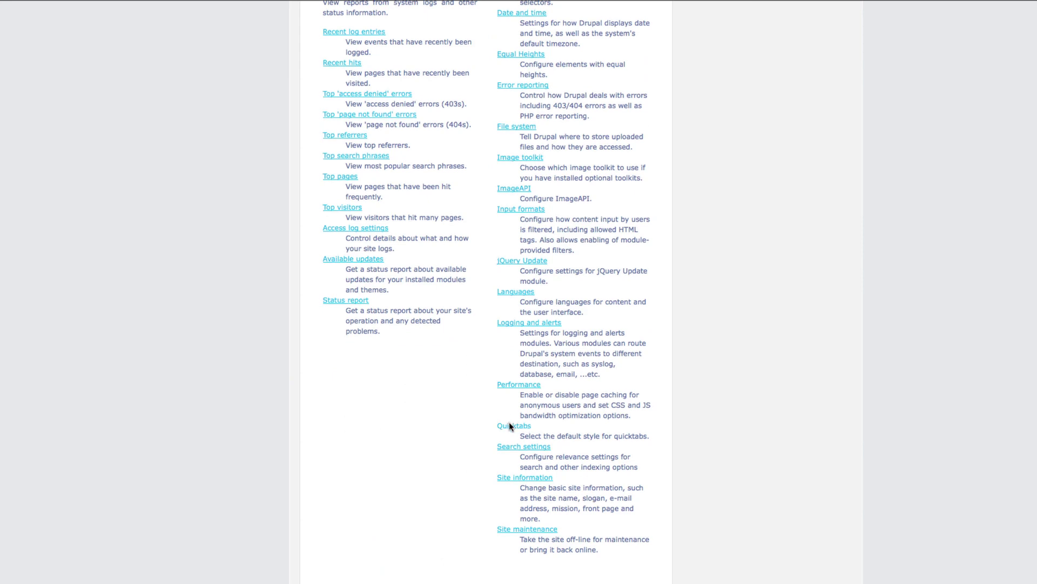
{"action": "scroll", "coordinate": [546, 429], "scroll_direction": "up", "scroll_amount": 8}
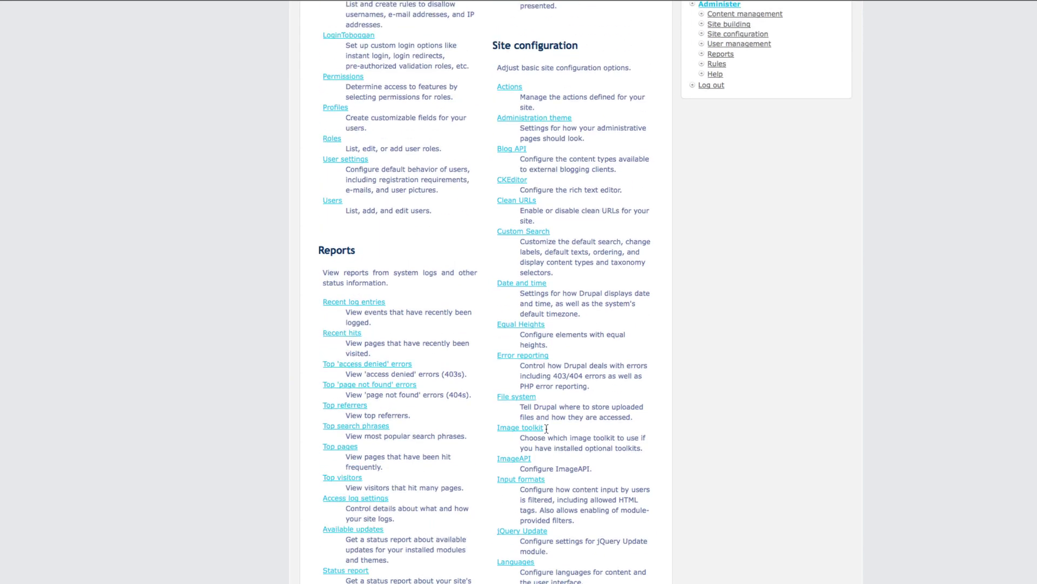
{"action": "scroll", "coordinate": [564, 226], "scroll_direction": "down", "scroll_amount": 8}
{"action": "scroll", "coordinate": [565, 226], "scroll_direction": "down", "scroll_amount": 2}
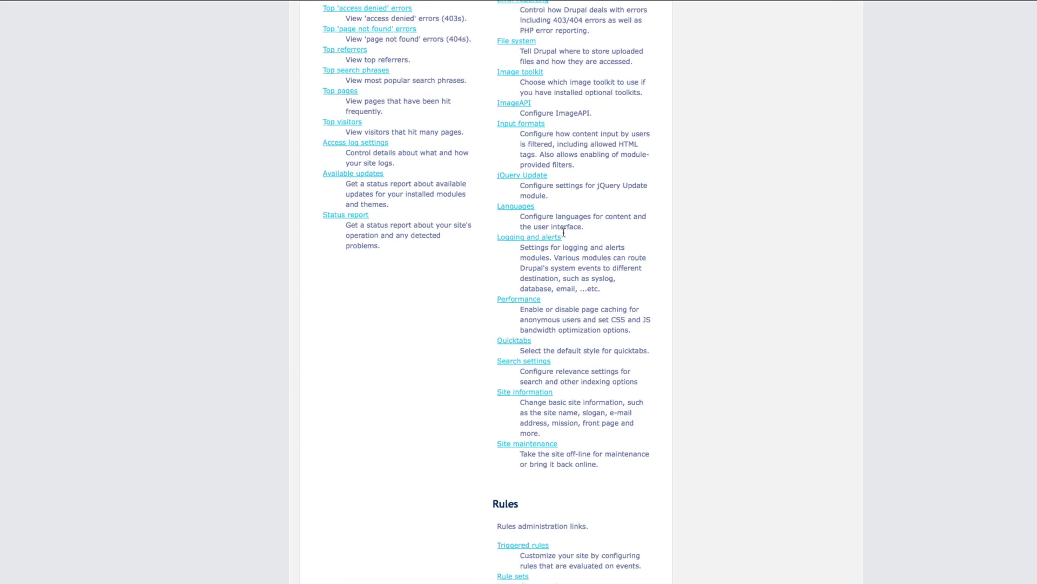
{"action": "left_click", "coordinate": [515, 340]}
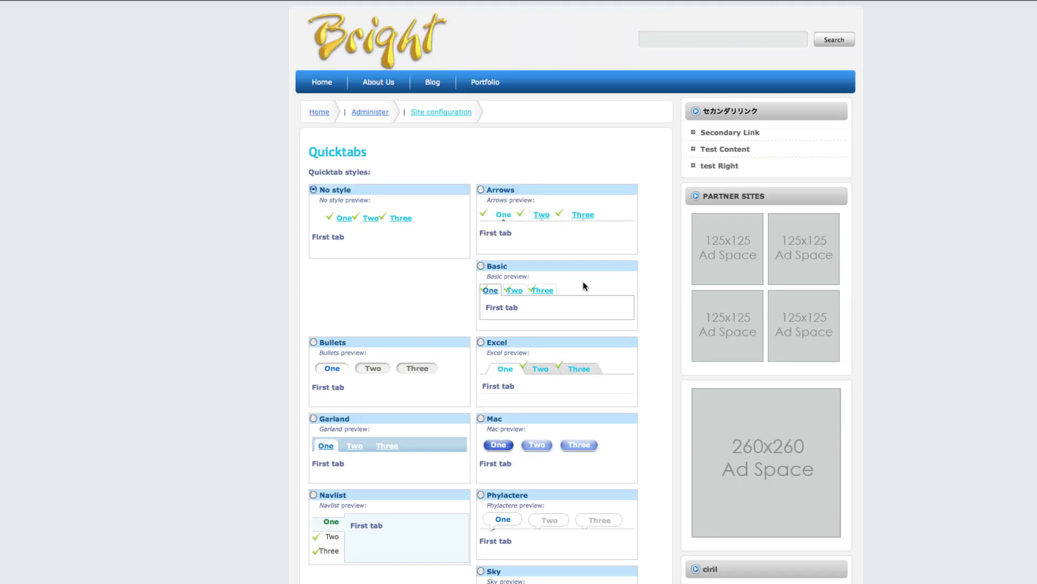
- Choose Basic as the default Quicktabs style and save the setting
{"action": "scroll", "coordinate": [589, 286], "scroll_direction": "down", "scroll_amount": 1}
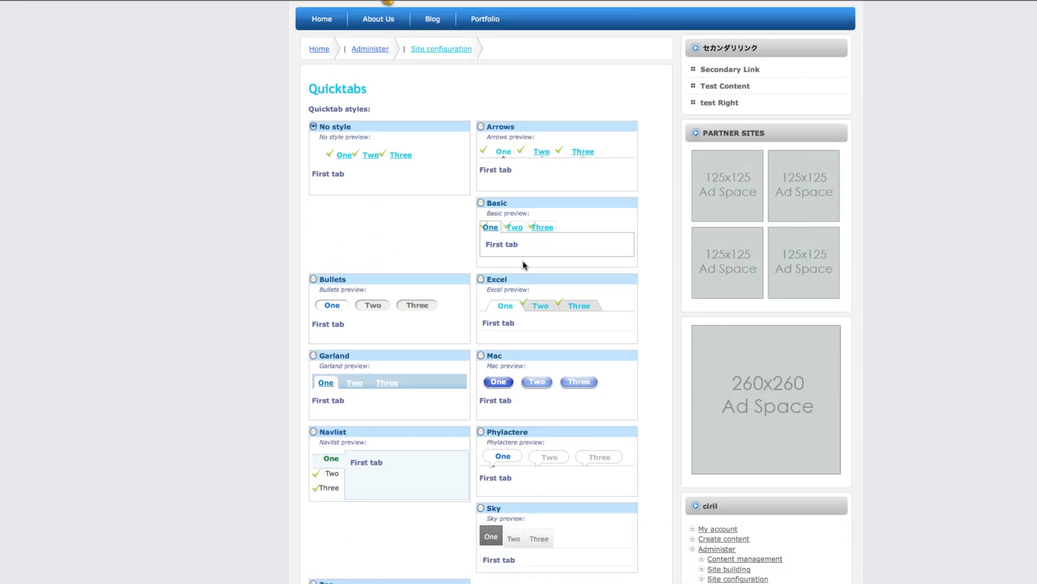
{"action": "left_click", "coordinate": [481, 203]}
{"action": "scroll", "coordinate": [537, 212], "scroll_direction": "down", "scroll_amount": 3}
{"action": "left_click", "coordinate": [326, 478]}
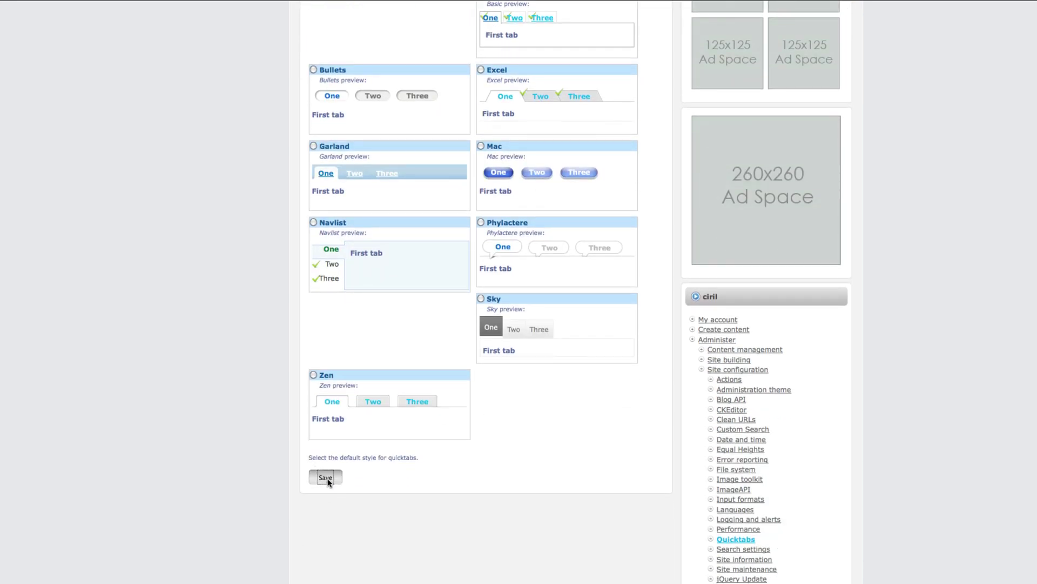
{"action": "left_click", "coordinate": [376, 35]}
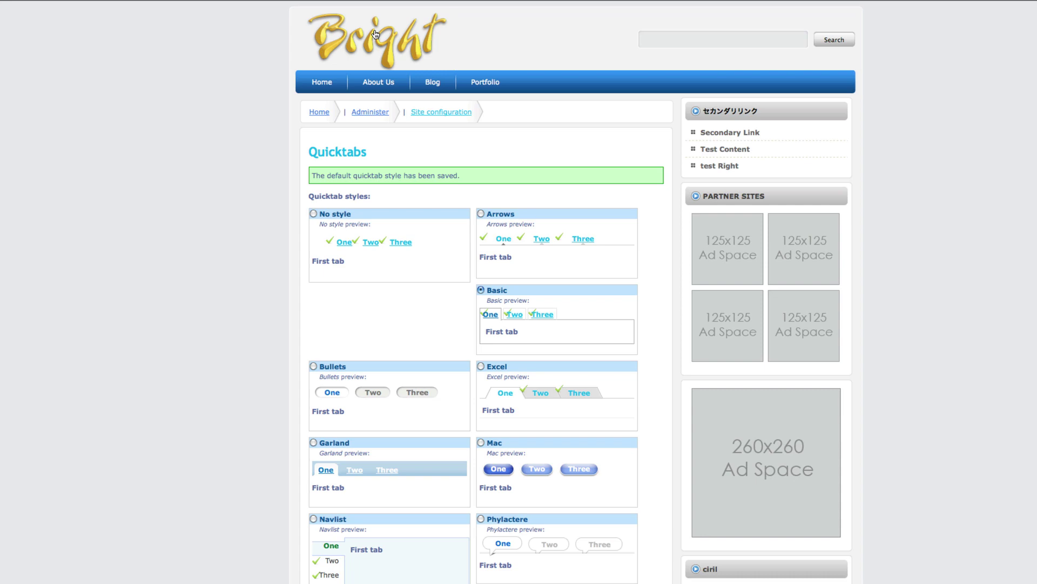
- Check the Basic-styled Support, Community and Events tabs on the front page, then reload it
{"action": "scroll", "coordinate": [602, 197], "scroll_direction": "down", "scroll_amount": 9}
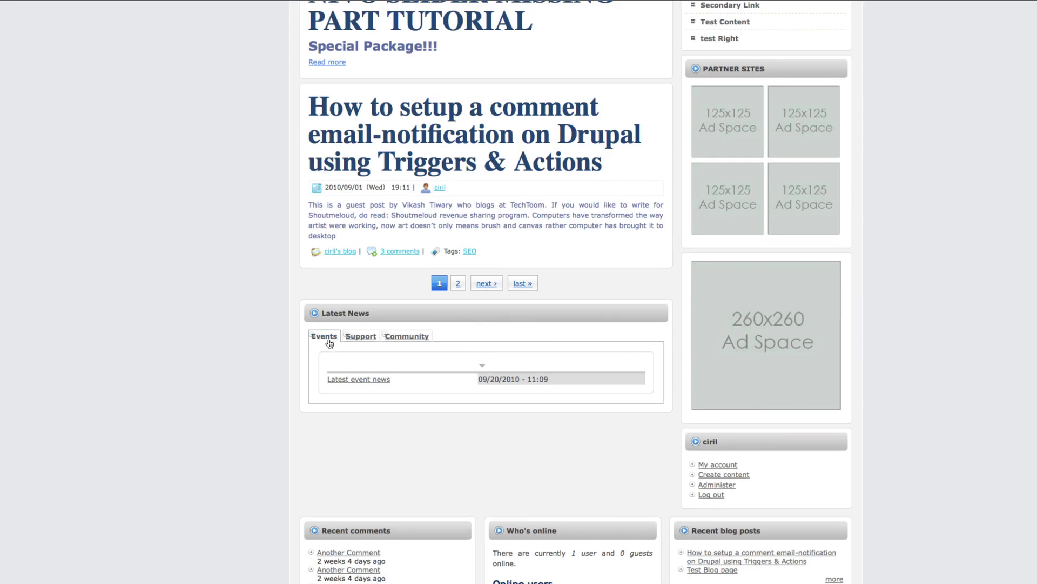
{"action": "left_click", "coordinate": [359, 337]}
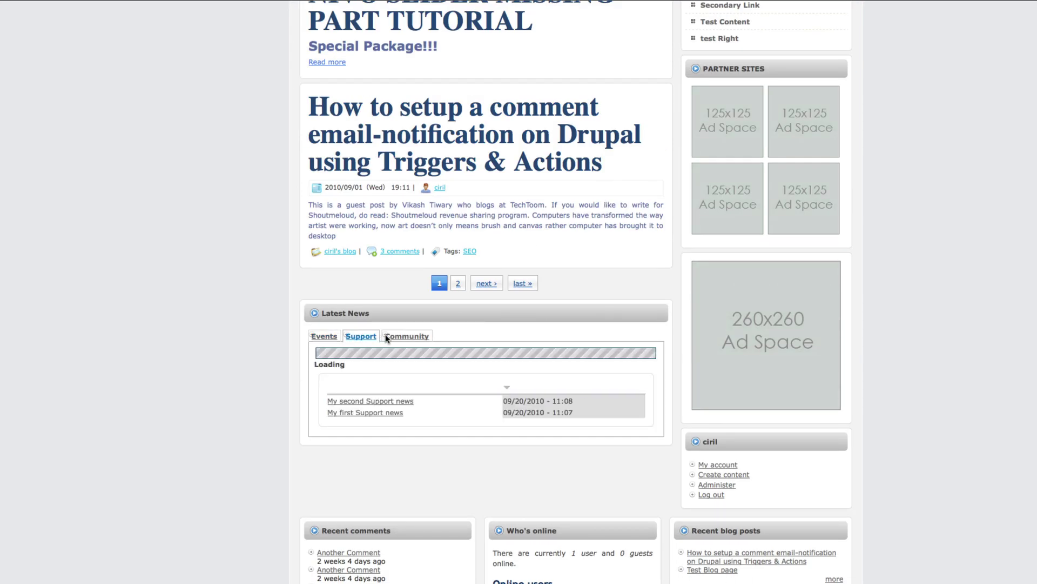
{"action": "left_click", "coordinate": [416, 339]}
{"action": "left_click", "coordinate": [324, 336]}
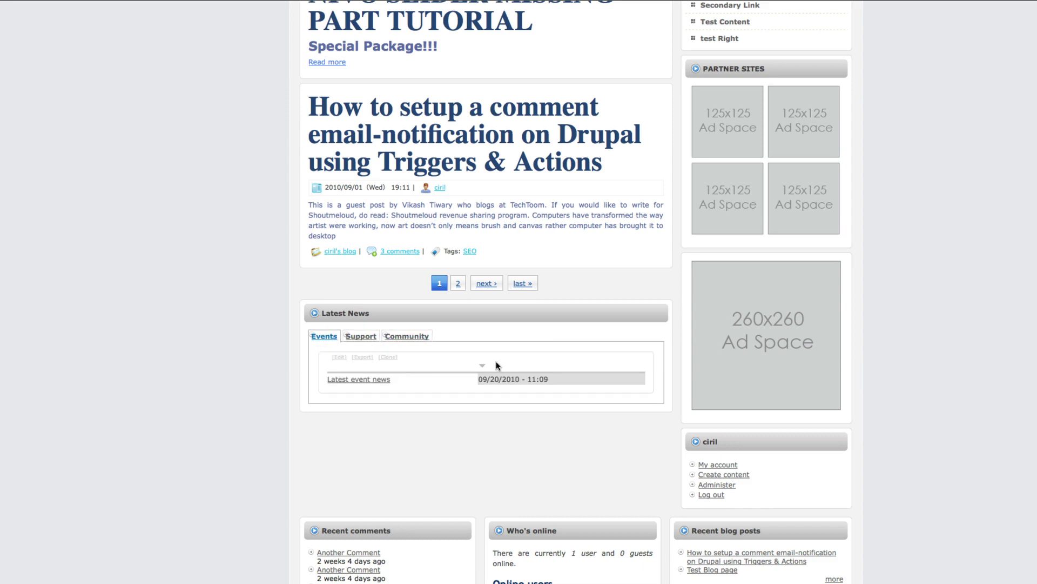
{"action": "left_click", "coordinate": [497, 365]}
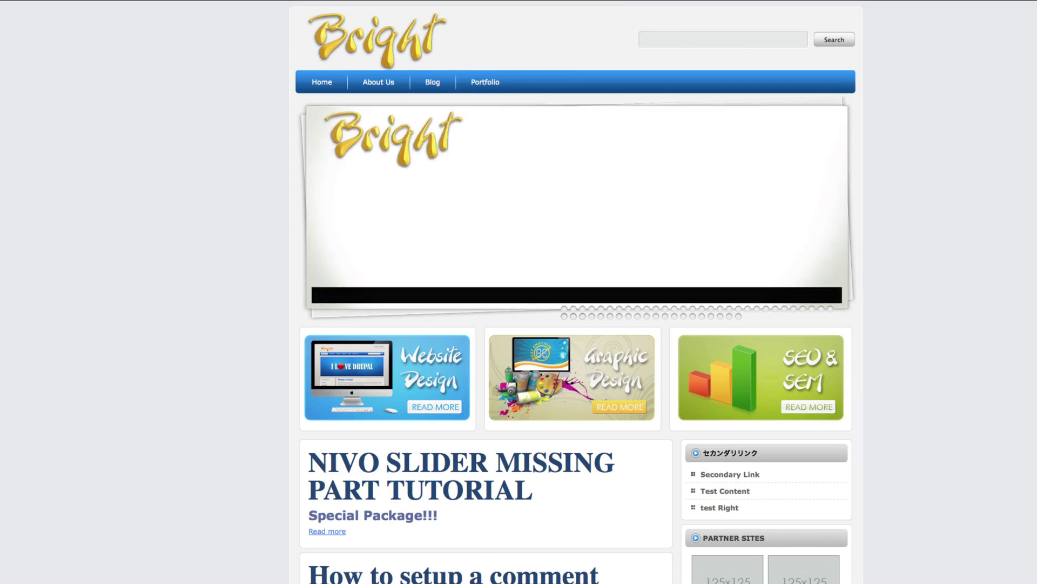
{"action": "scroll", "coordinate": [578, 291], "scroll_direction": "down", "scroll_amount": 9}
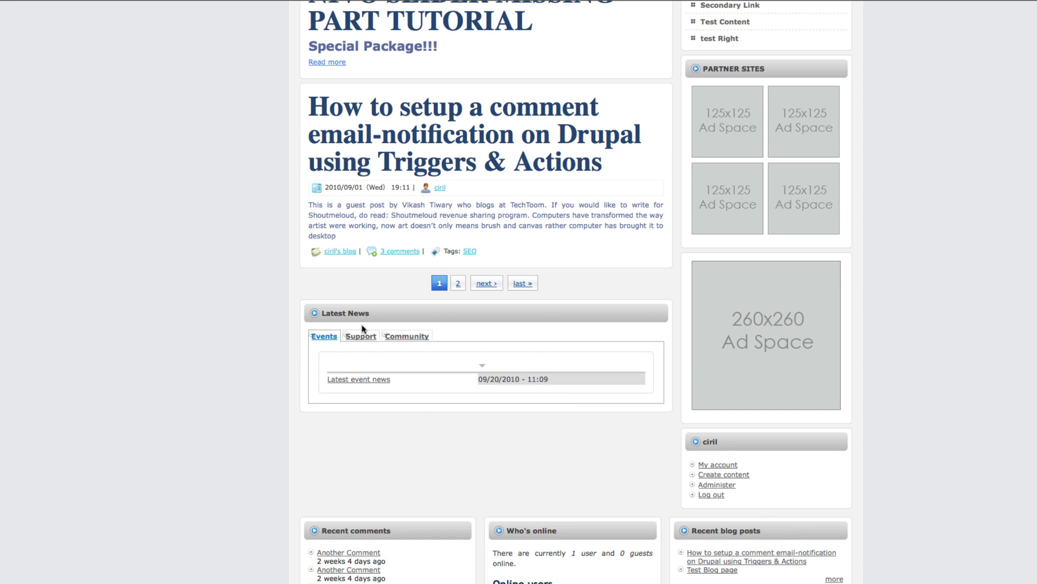
- Edit the Latest News quicktab, set Ajax to 'No: Load all tabs on page view', and save
{"action": "left_click", "coordinate": [716, 484]}
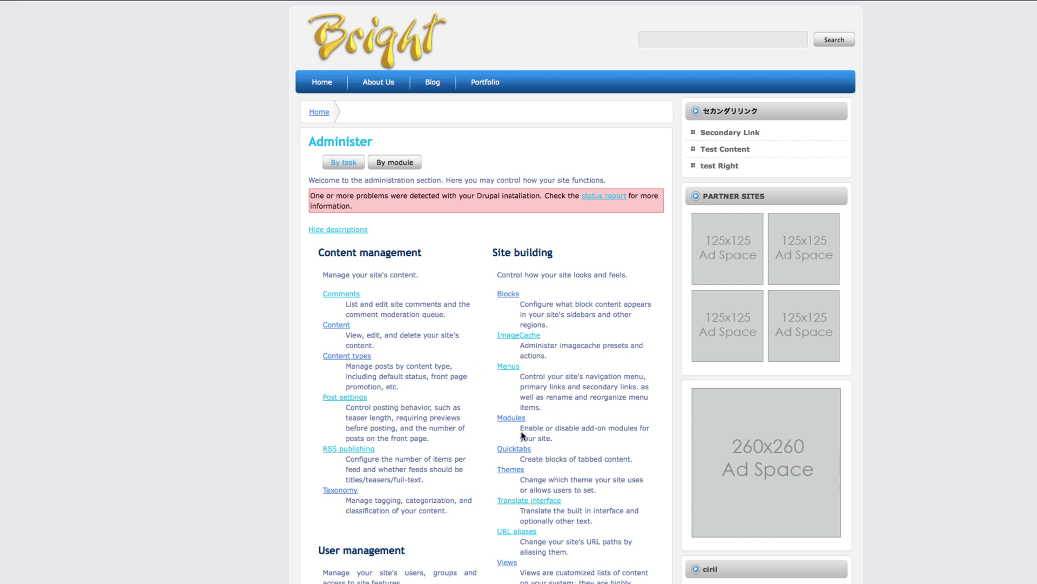
{"action": "scroll", "coordinate": [522, 434], "scroll_direction": "down", "scroll_amount": 3}
{"action": "left_click", "coordinate": [514, 373]}
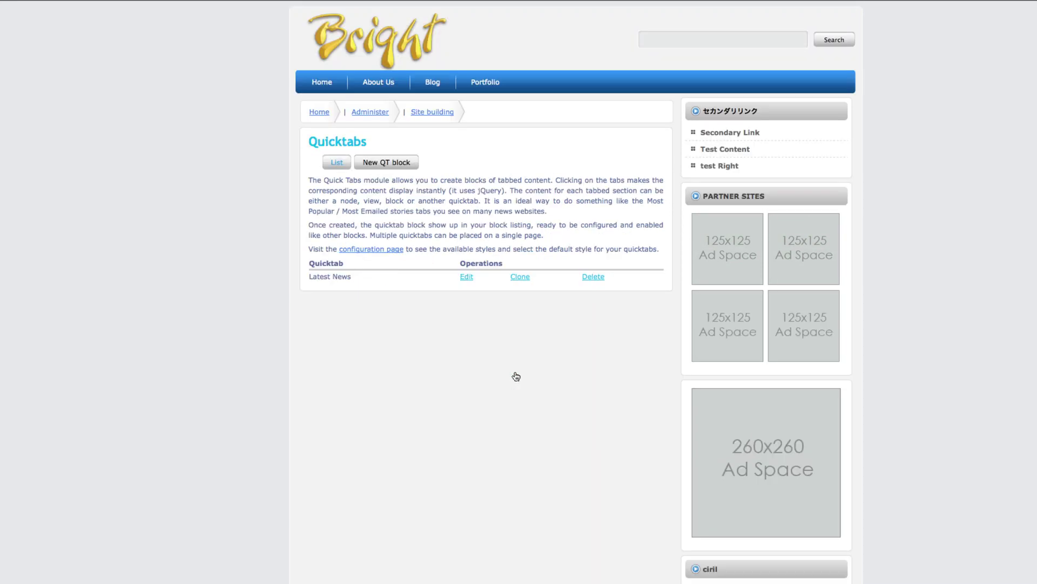
{"action": "left_click", "coordinate": [467, 277]}
{"action": "scroll", "coordinate": [474, 279], "scroll_direction": "down", "scroll_amount": 2}
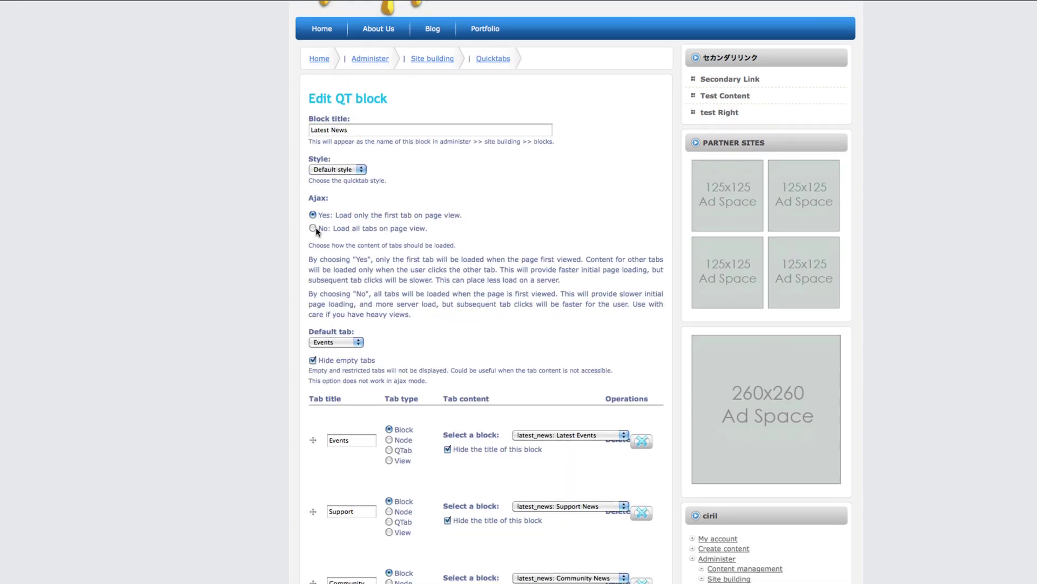
{"action": "left_click", "coordinate": [315, 229]}
{"action": "scroll", "coordinate": [405, 214], "scroll_direction": "down", "scroll_amount": 7}
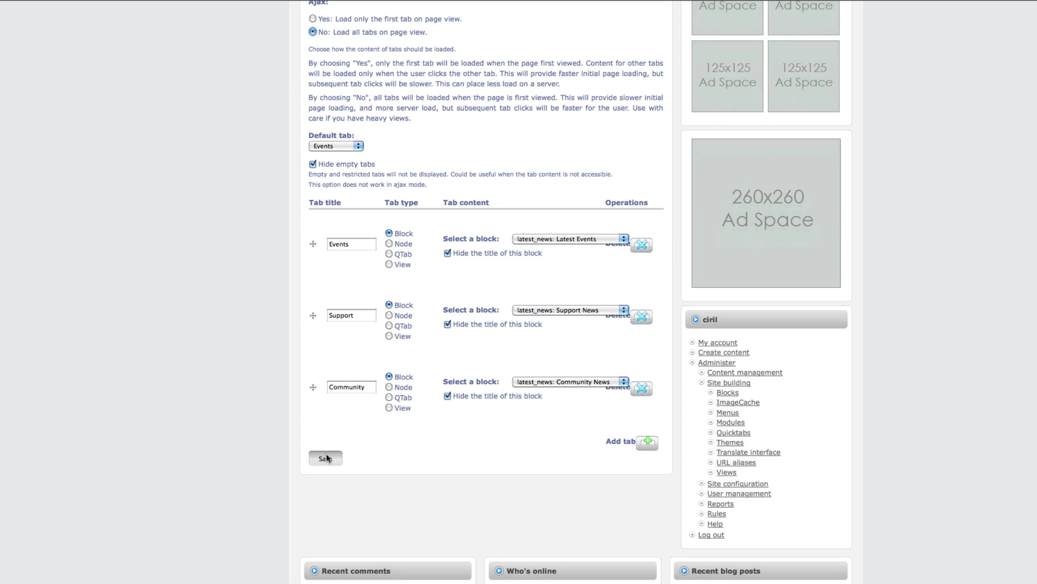
{"action": "left_click", "coordinate": [327, 458]}
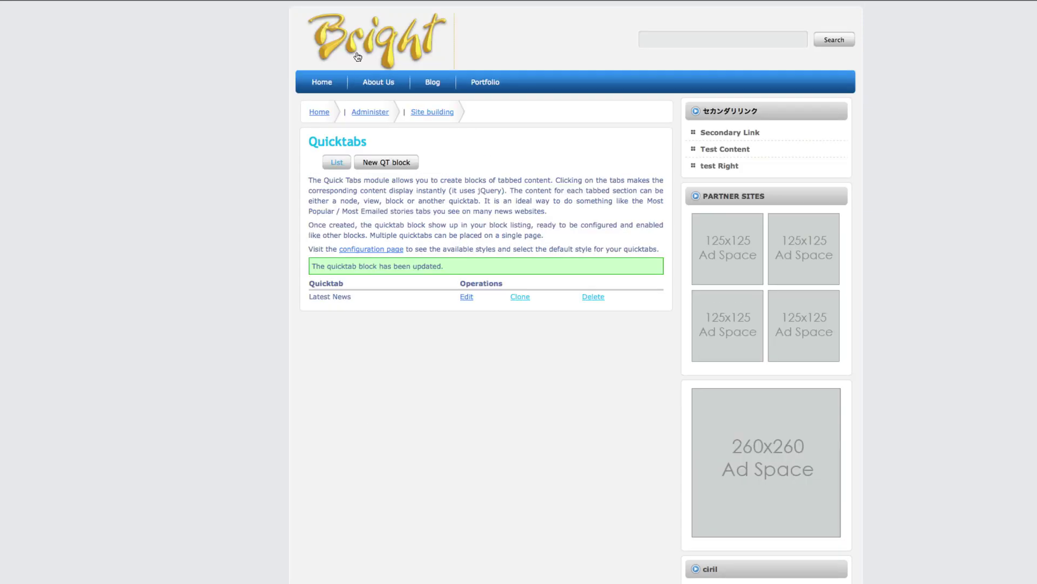
{"action": "left_click", "coordinate": [358, 56]}
{"action": "scroll", "coordinate": [593, 305], "scroll_direction": "down", "scroll_amount": 10}
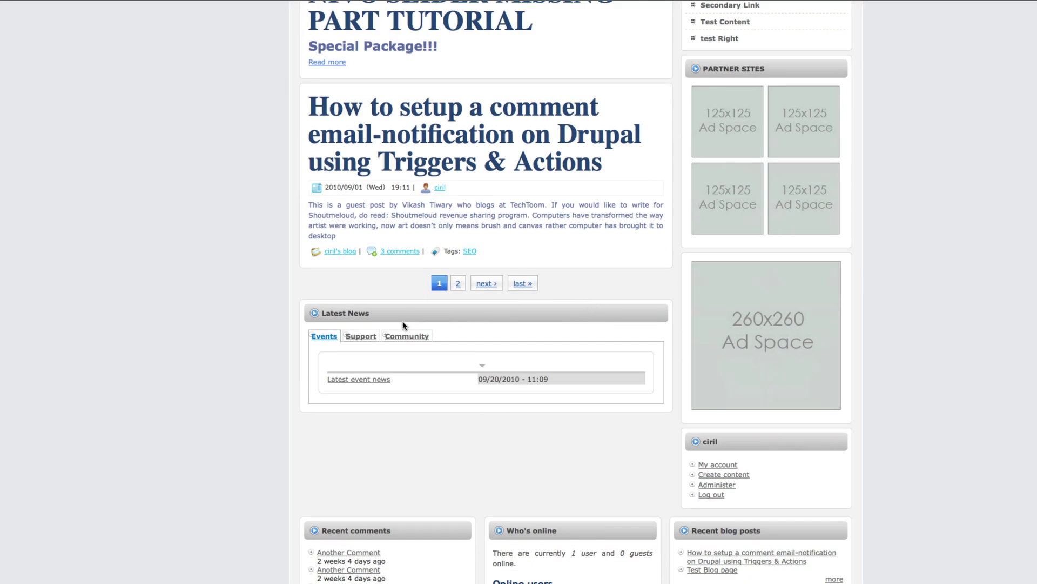
{"action": "left_click", "coordinate": [361, 336]}
{"action": "left_click", "coordinate": [407, 336]}
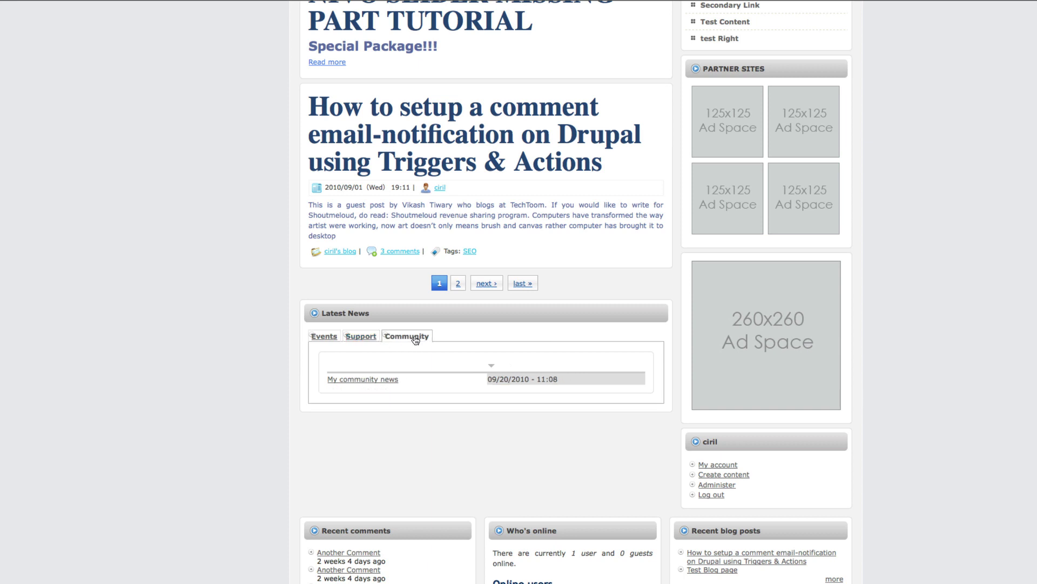
{"action": "left_click", "coordinate": [373, 337]}
{"action": "left_click", "coordinate": [324, 337]}
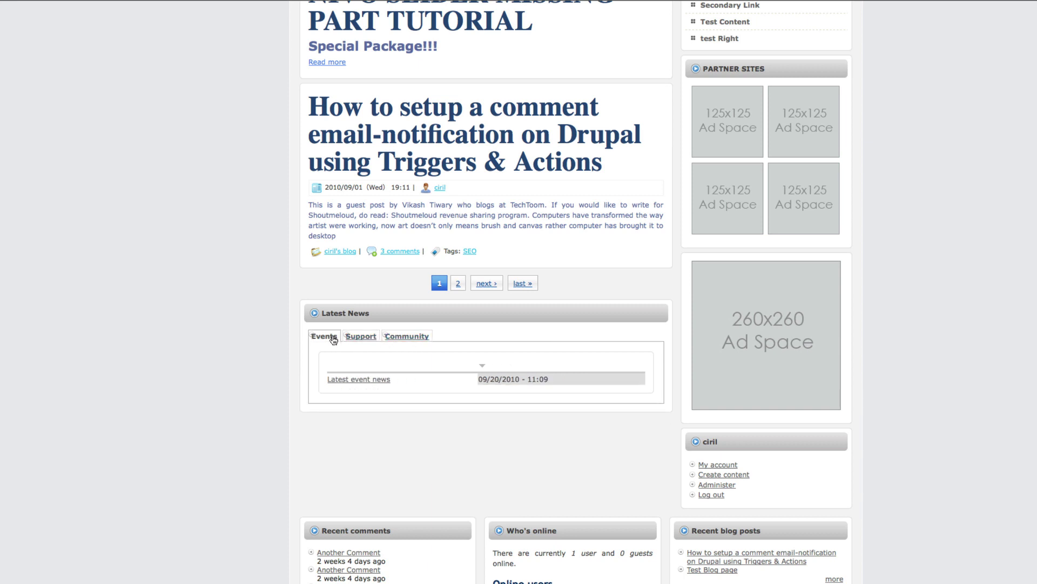
{"action": "left_click", "coordinate": [361, 337]}
{"action": "left_click", "coordinate": [407, 336]}
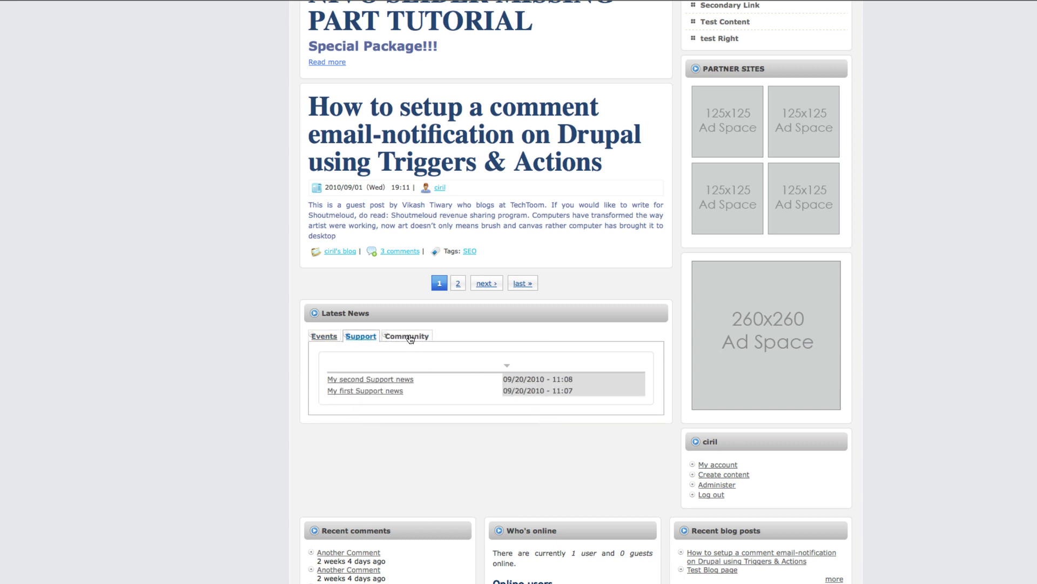
{"action": "left_click", "coordinate": [327, 336]}
{"action": "left_click", "coordinate": [372, 336]}
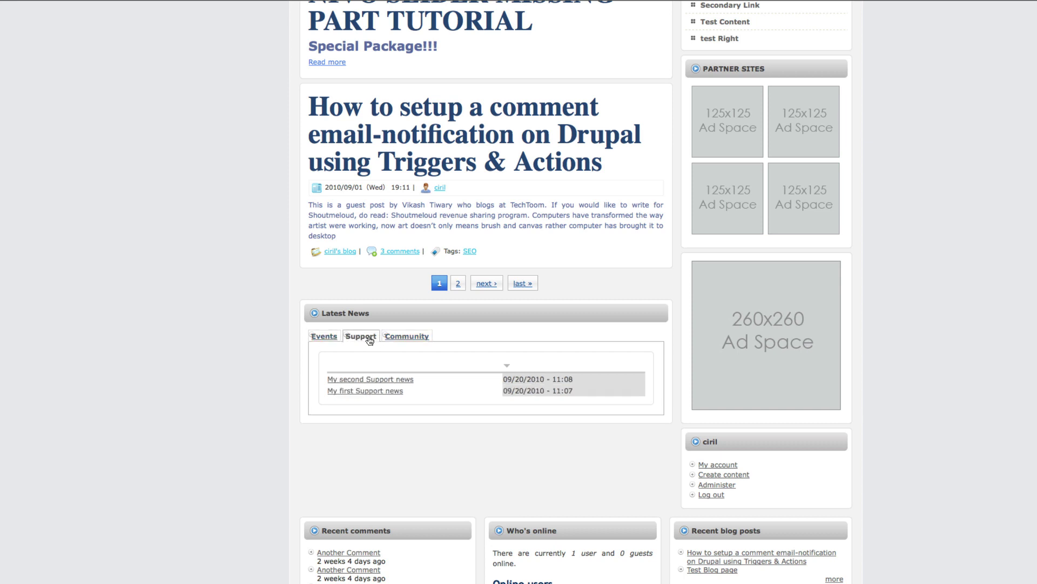
{"action": "left_click", "coordinate": [380, 381]}
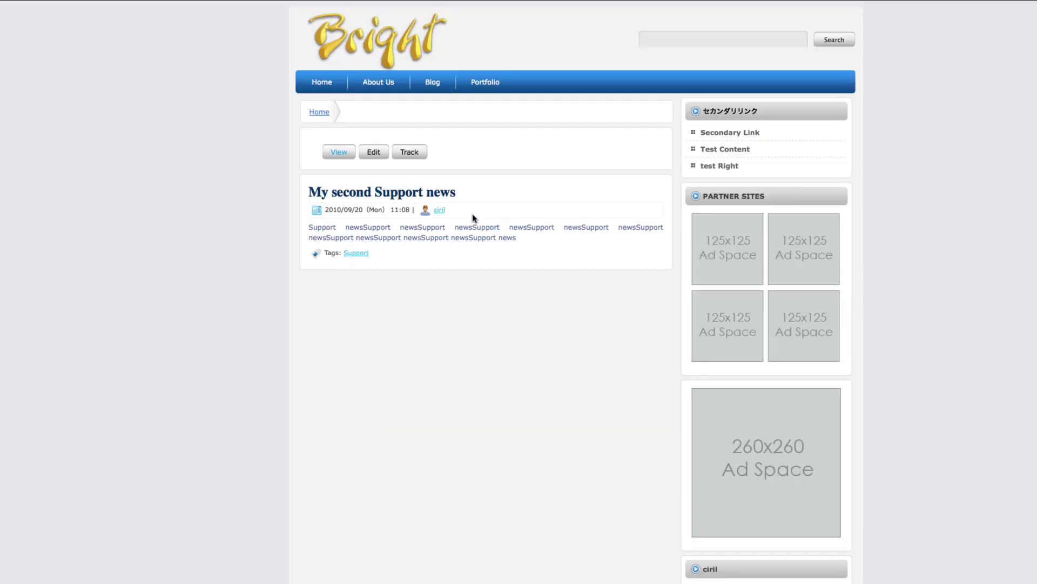
{"action": "key", "text": "alt+Left"}
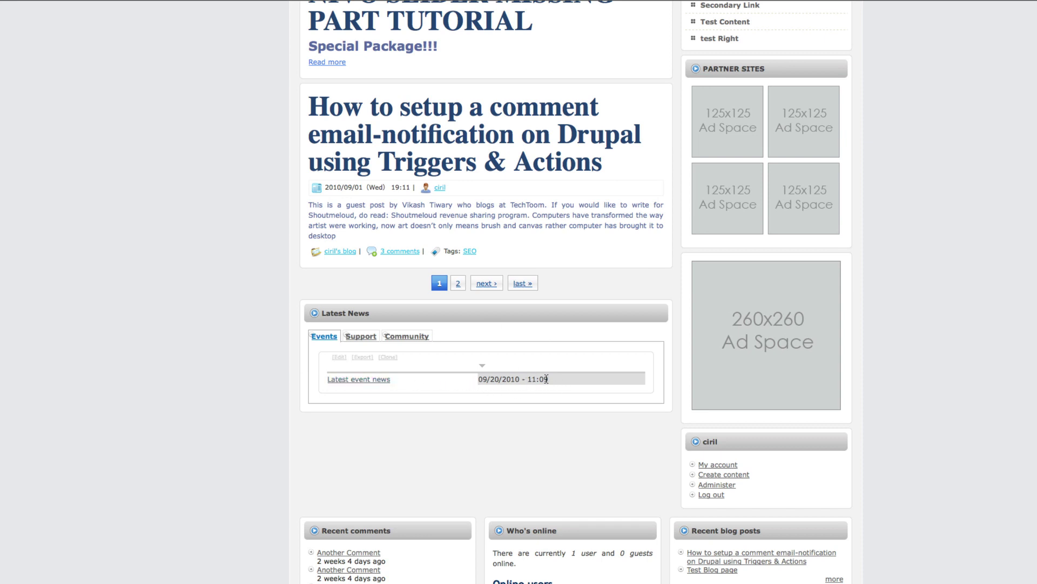
- In the latest_news Defaults display, move Node: Post date above Node: Title and save
{"action": "left_click", "coordinate": [339, 357]}
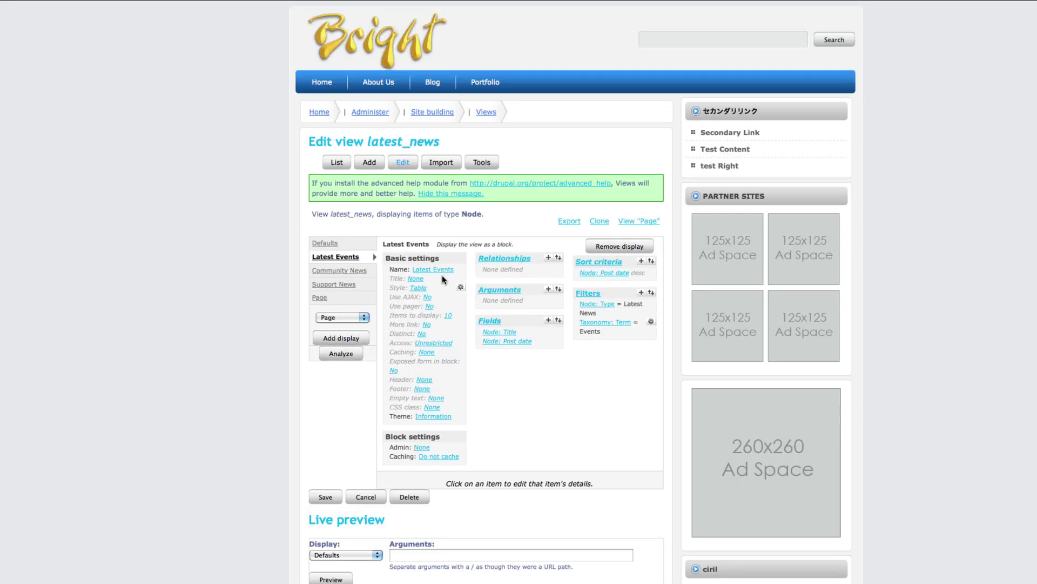
{"action": "left_click", "coordinate": [360, 249]}
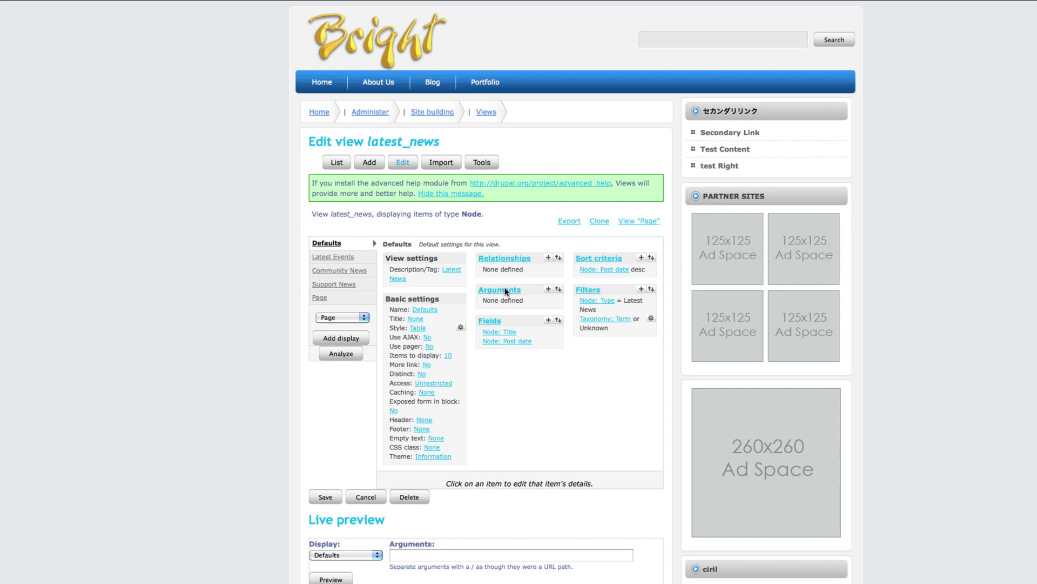
{"action": "left_click", "coordinate": [559, 321]}
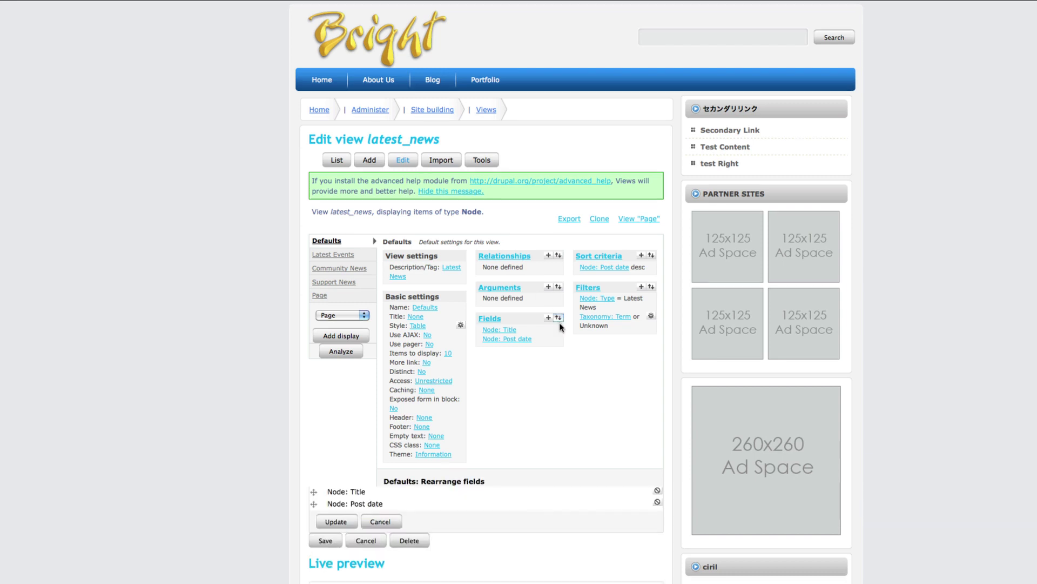
{"action": "scroll", "coordinate": [560, 327], "scroll_direction": "down", "scroll_amount": 3}
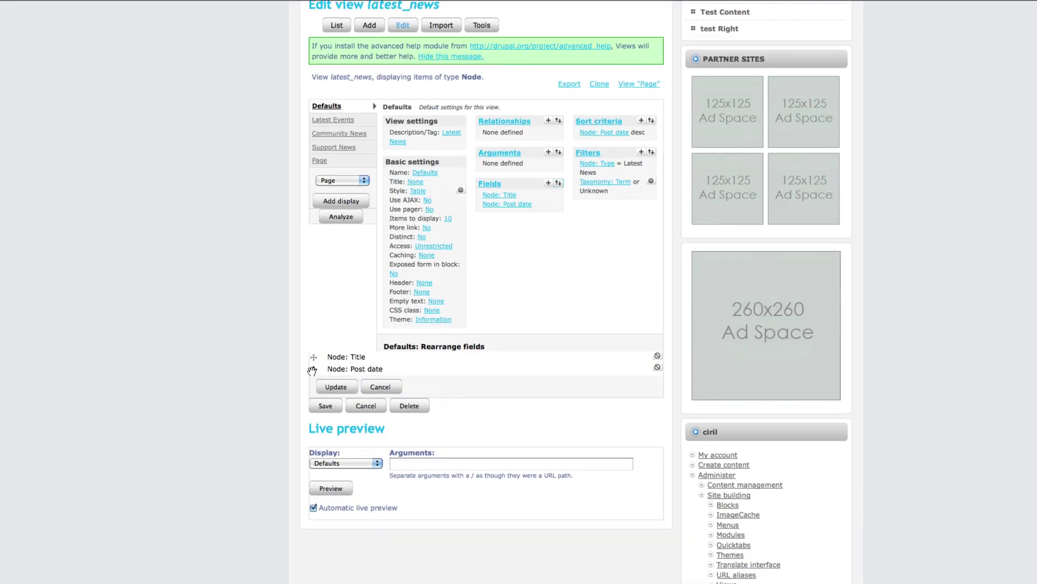
{"action": "left_click_drag", "start_coordinate": [312, 371], "coordinate": [312, 359]}
{"action": "left_click", "coordinate": [337, 386]}
{"action": "left_click", "coordinate": [326, 360]}
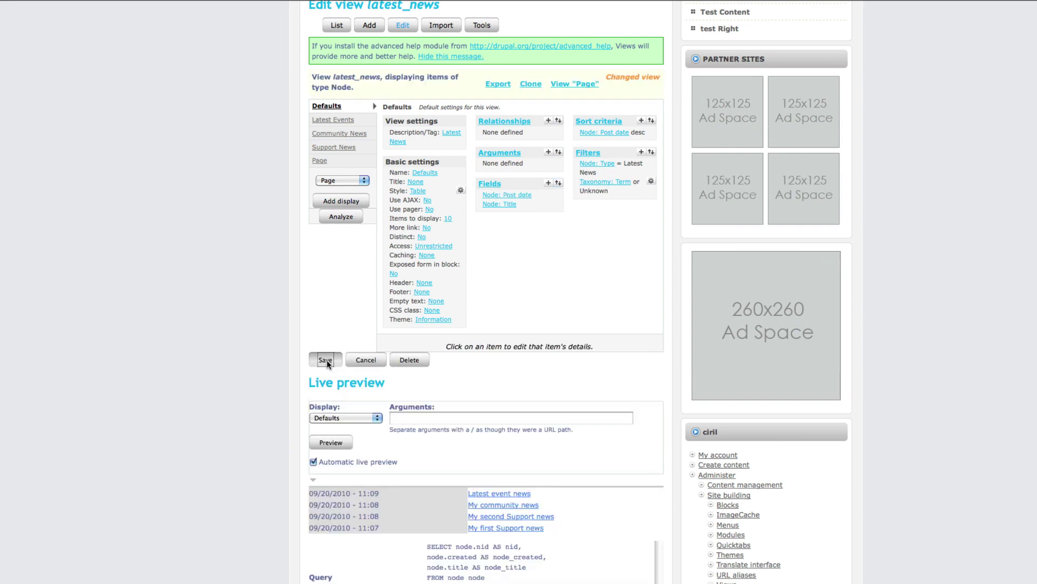
- Check the Support and Community tabs of the Latest News quicktabs block
{"action": "scroll", "coordinate": [523, 392], "scroll_direction": "down", "scroll_amount": 10}
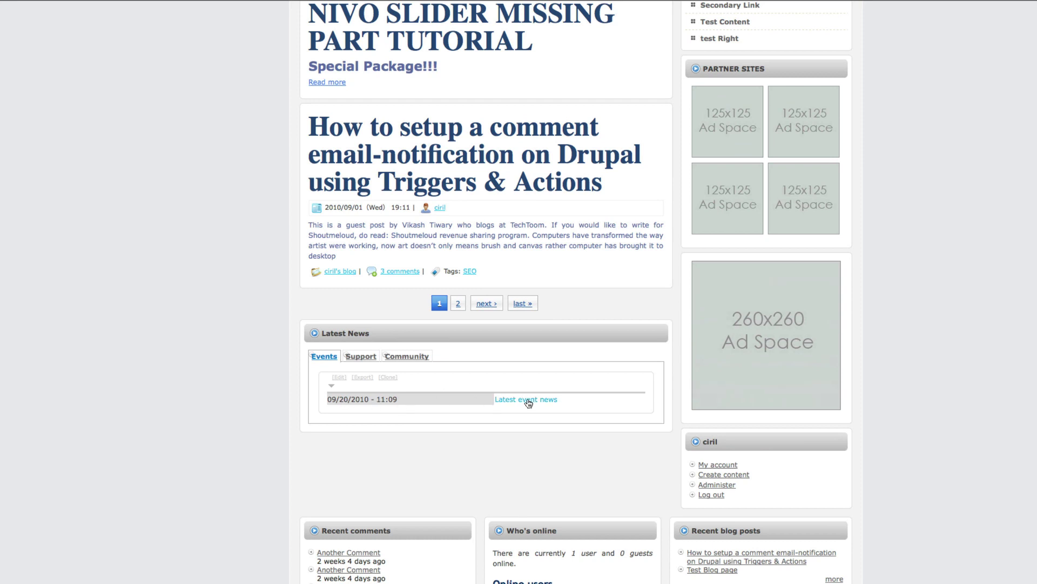
{"action": "scroll", "coordinate": [376, 394], "scroll_direction": "up", "scroll_amount": 1}
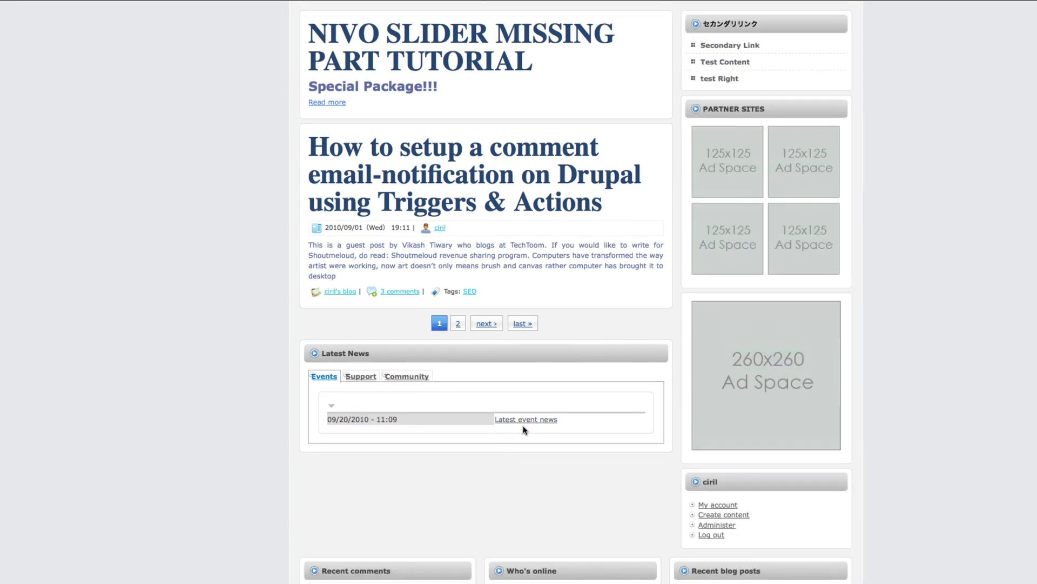
{"action": "left_click", "coordinate": [361, 377]}
{"action": "left_click", "coordinate": [404, 377]}
- Open the News page under Blog, listing six test items dated 2010-07-23
{"action": "scroll", "coordinate": [507, 390], "scroll_direction": "up", "scroll_amount": 10}
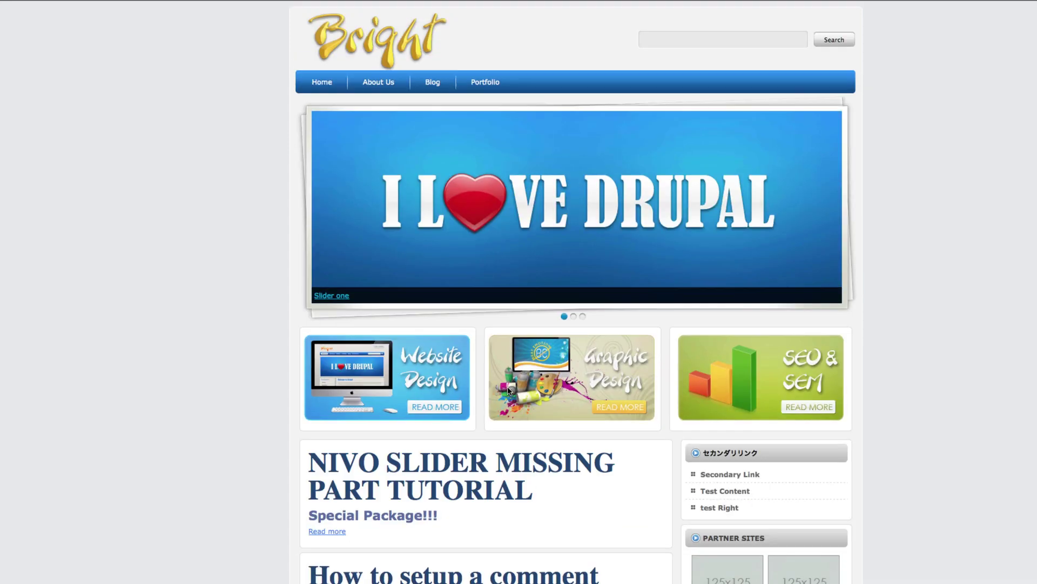
{"action": "mouse_move", "coordinate": [432, 85]}
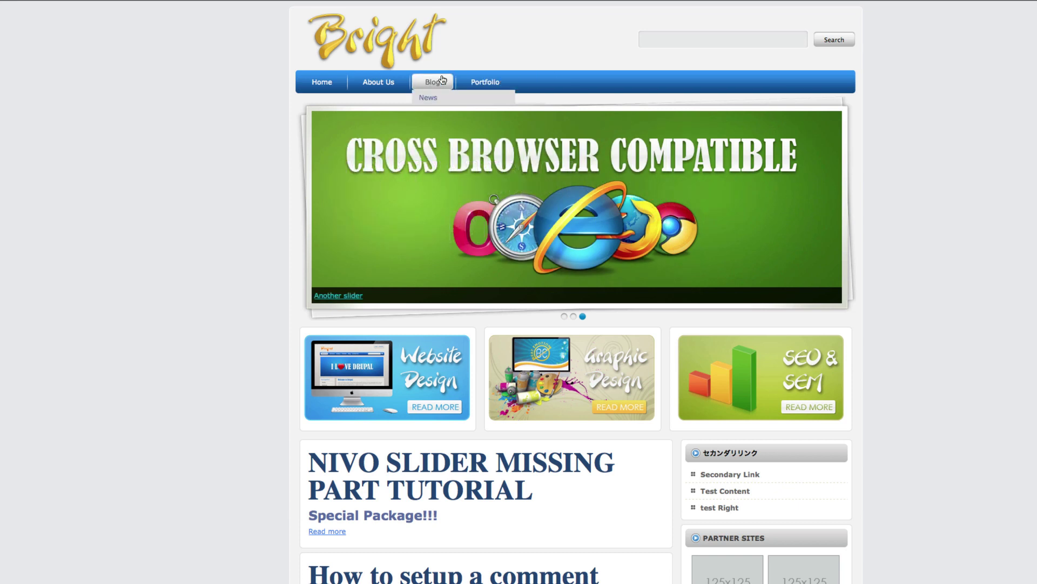
{"action": "left_click", "coordinate": [432, 98]}
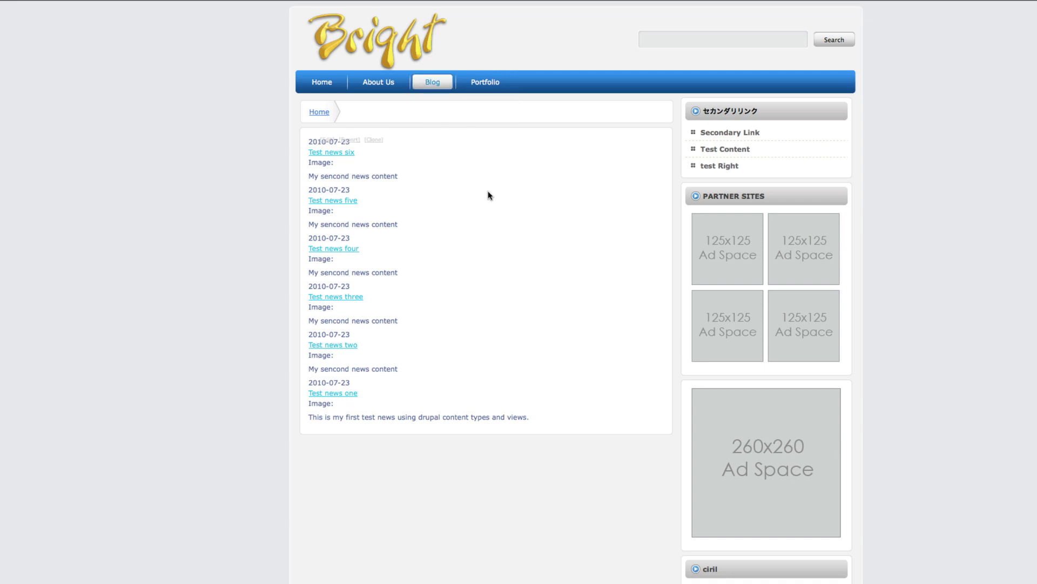
{"action": "scroll", "coordinate": [507, 190], "scroll_direction": "down", "scroll_amount": 3}
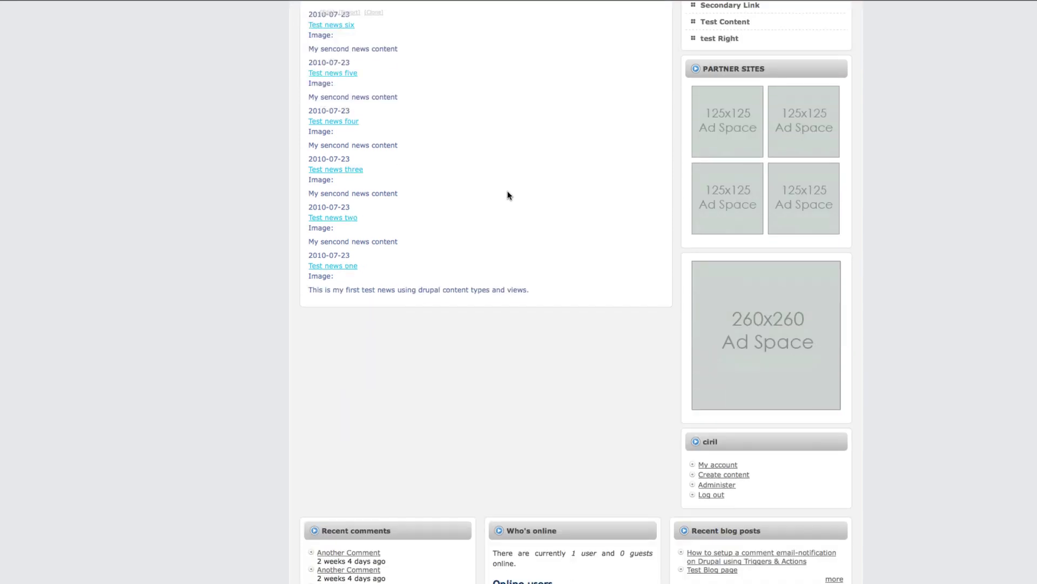
- In the プライマリリンク menu, move News above Blog to top level and save
{"action": "left_click", "coordinate": [717, 485]}
{"action": "scroll", "coordinate": [502, 427], "scroll_direction": "down", "scroll_amount": 5}
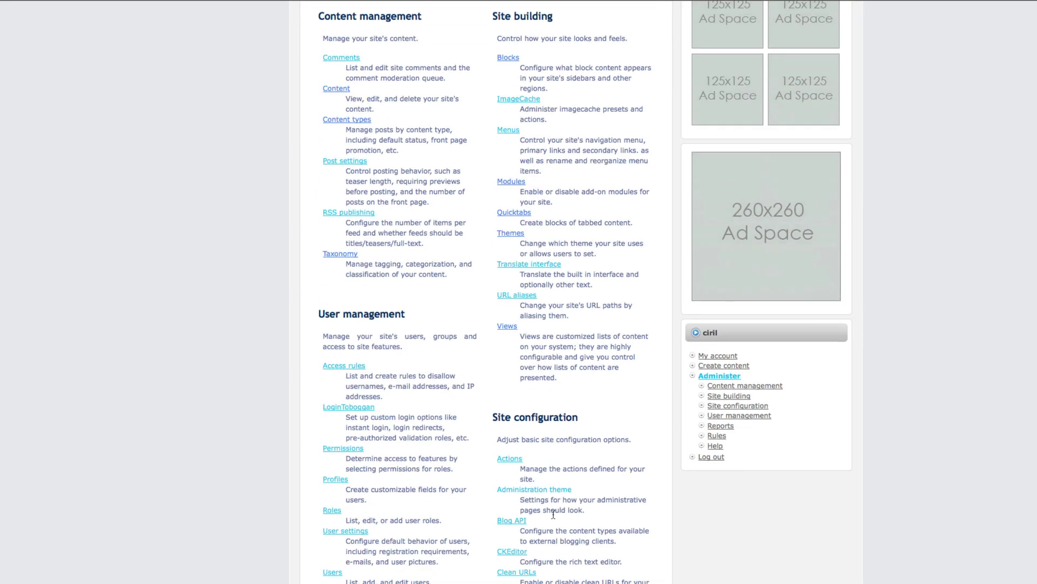
{"action": "scroll", "coordinate": [554, 513], "scroll_direction": "down", "scroll_amount": 1}
{"action": "scroll", "coordinate": [502, 378], "scroll_direction": "up", "scroll_amount": 3}
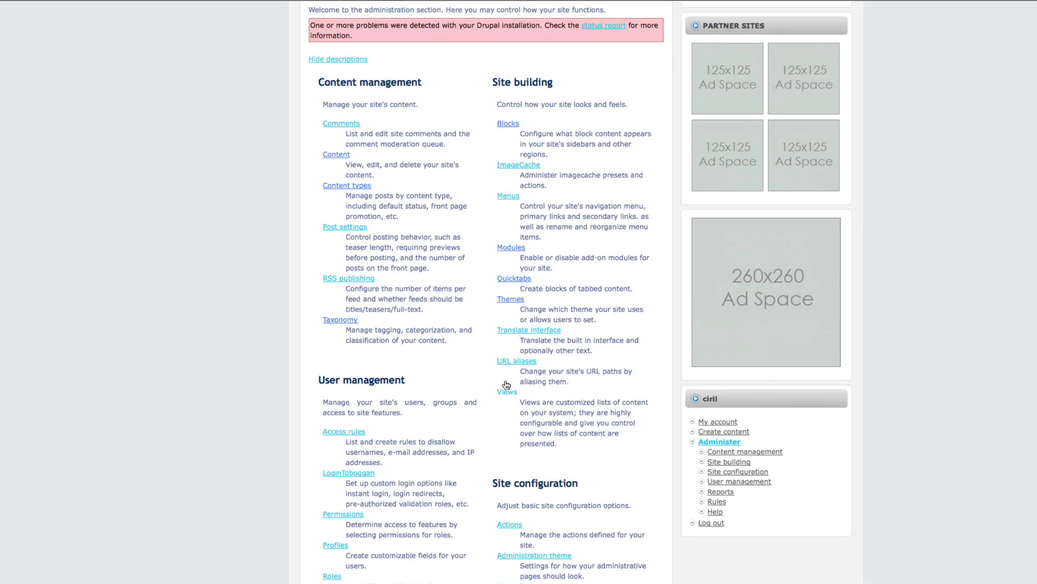
{"action": "left_click", "coordinate": [508, 197]}
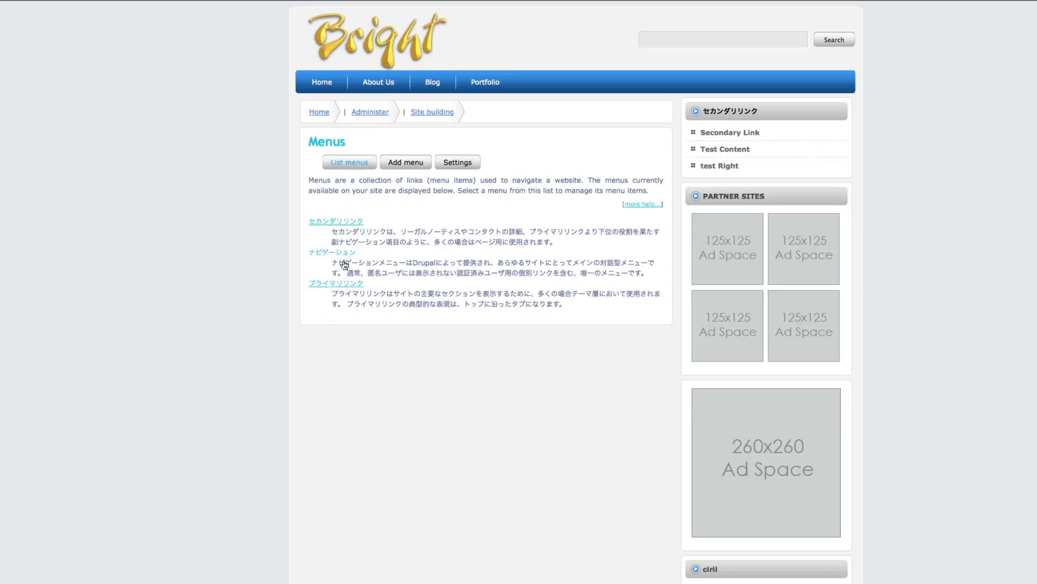
{"action": "left_click", "coordinate": [342, 283]}
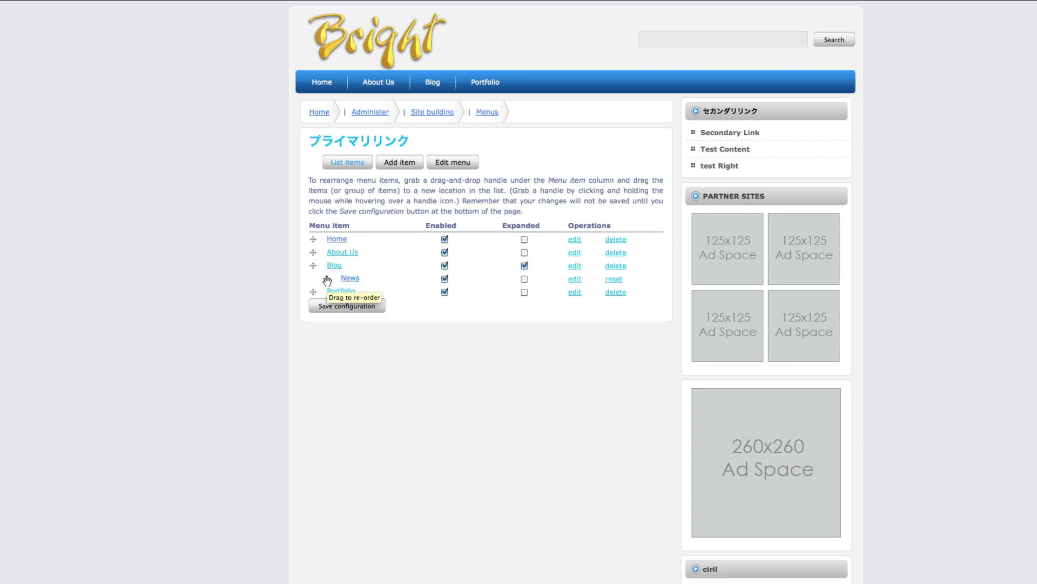
{"action": "left_click_drag", "start_coordinate": [327, 280], "coordinate": [315, 270]}
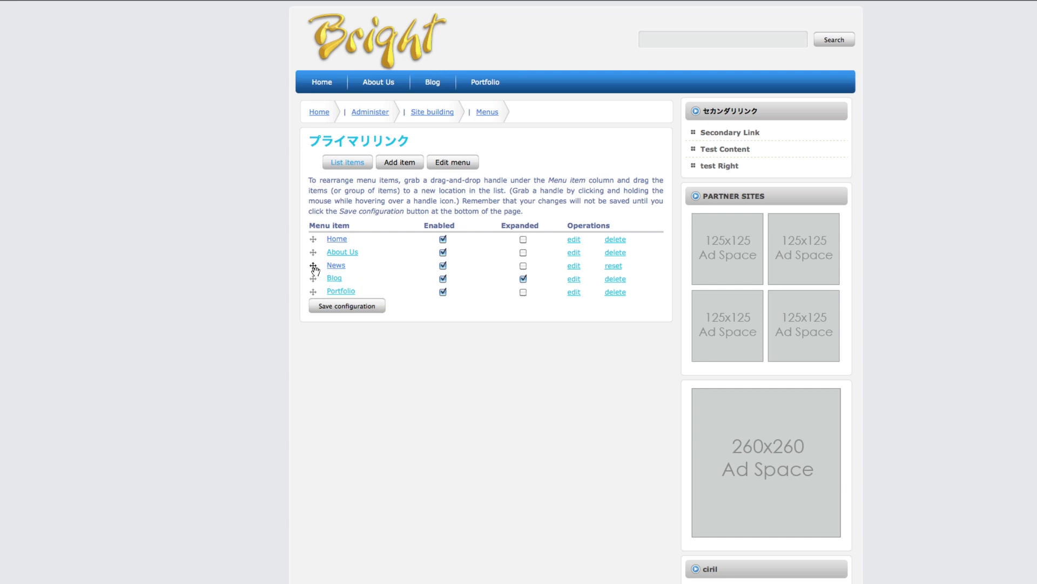
{"action": "left_click", "coordinate": [343, 319]}
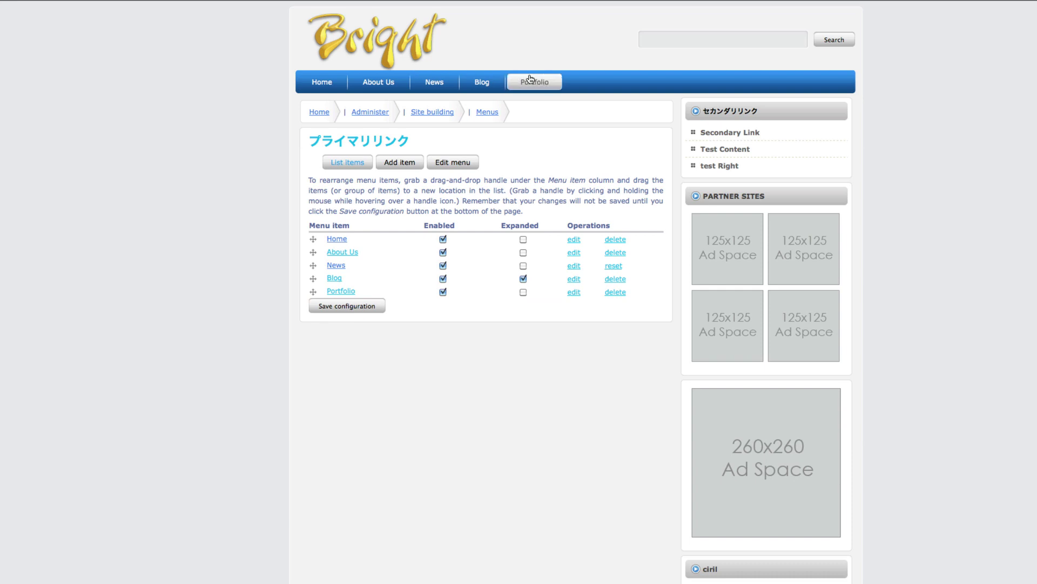
- Remove the Content: Image field from the News_page view and save it
{"action": "left_click", "coordinate": [383, 40]}
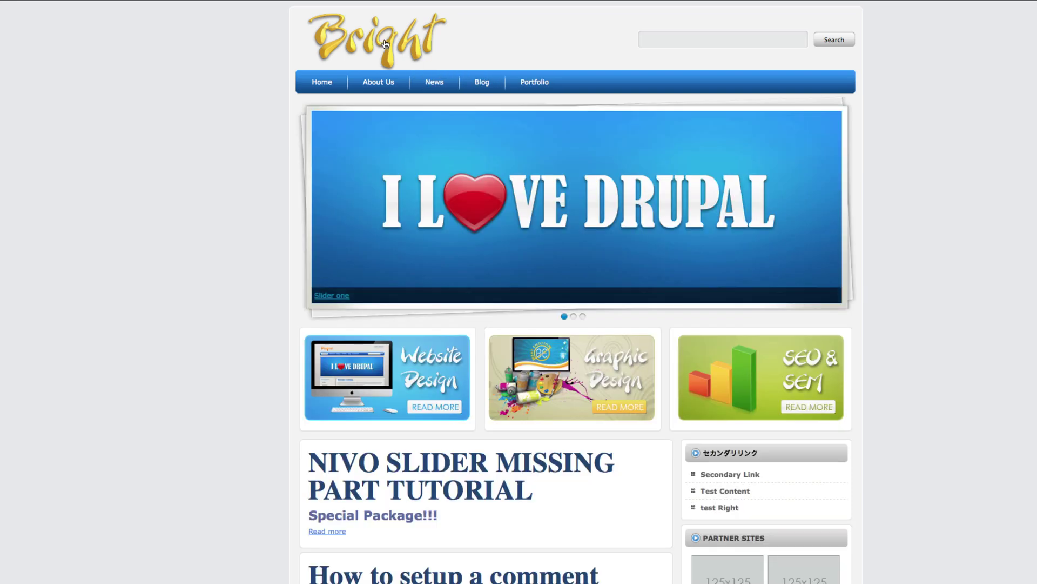
{"action": "left_click", "coordinate": [445, 87]}
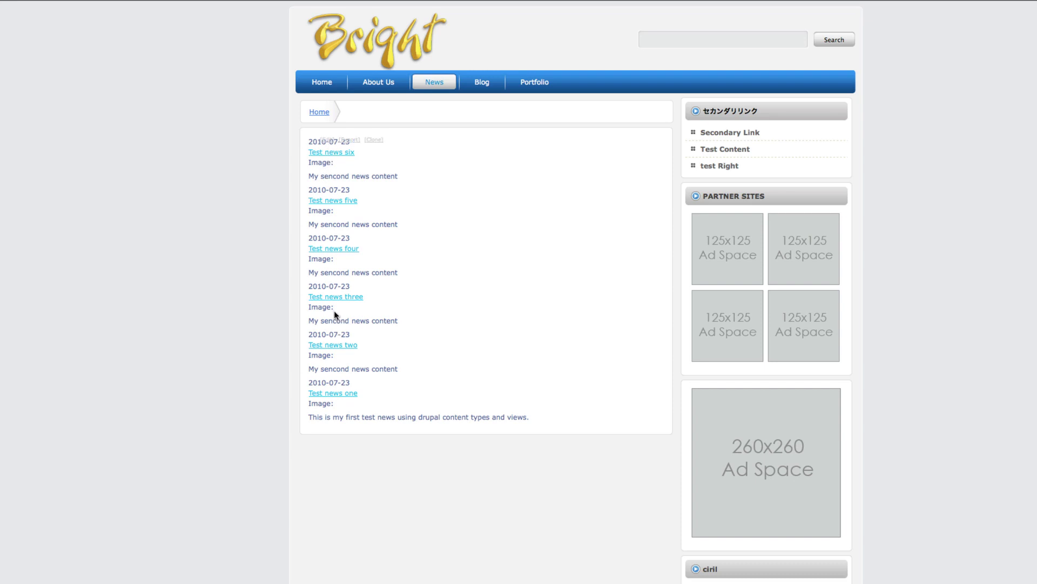
{"action": "left_click", "coordinate": [326, 140]}
{"action": "scroll", "coordinate": [432, 185], "scroll_direction": "down", "scroll_amount": 2}
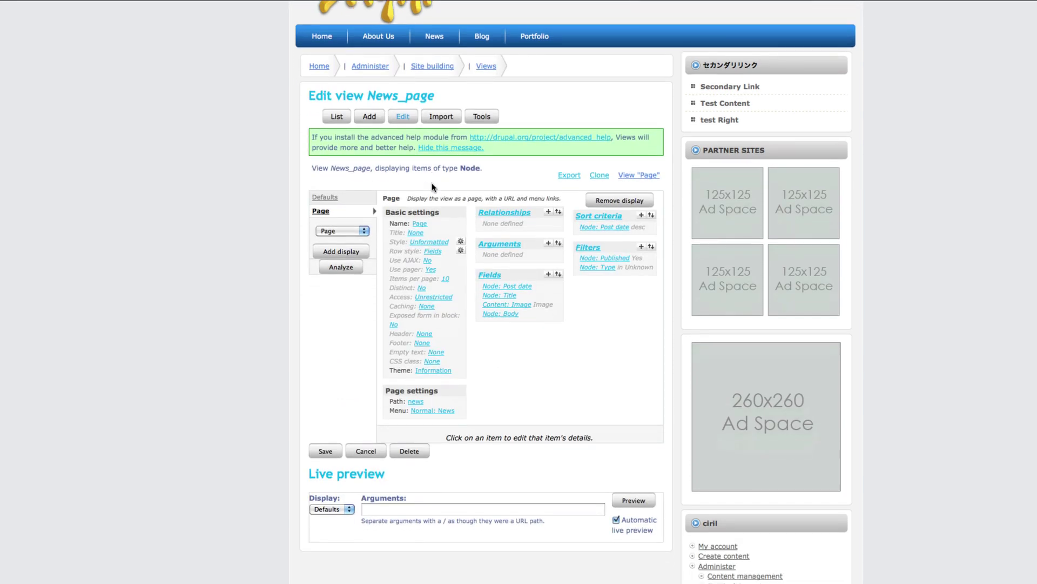
{"action": "left_click", "coordinate": [525, 308]}
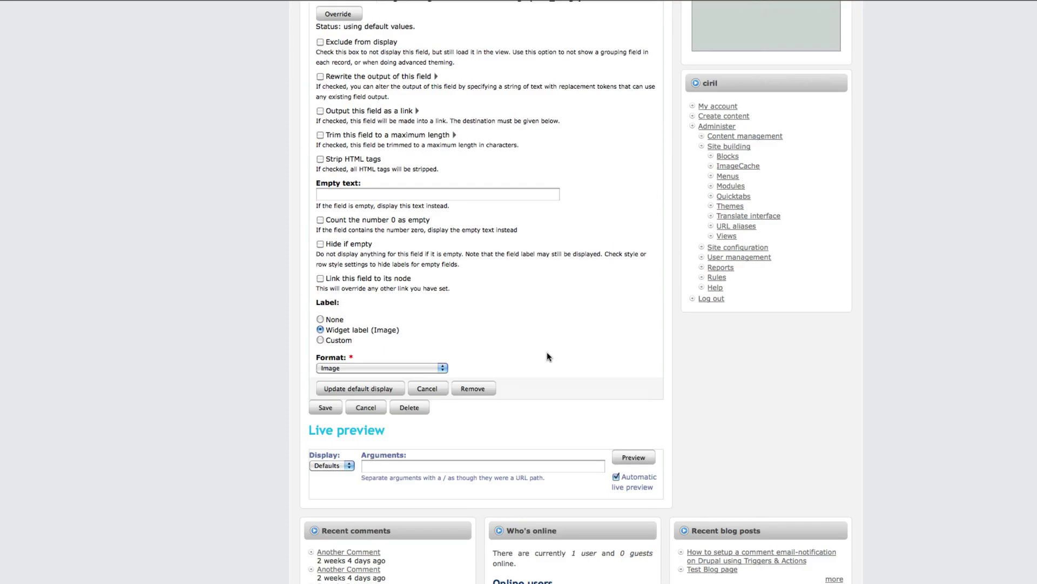
{"action": "left_click", "coordinate": [469, 390]}
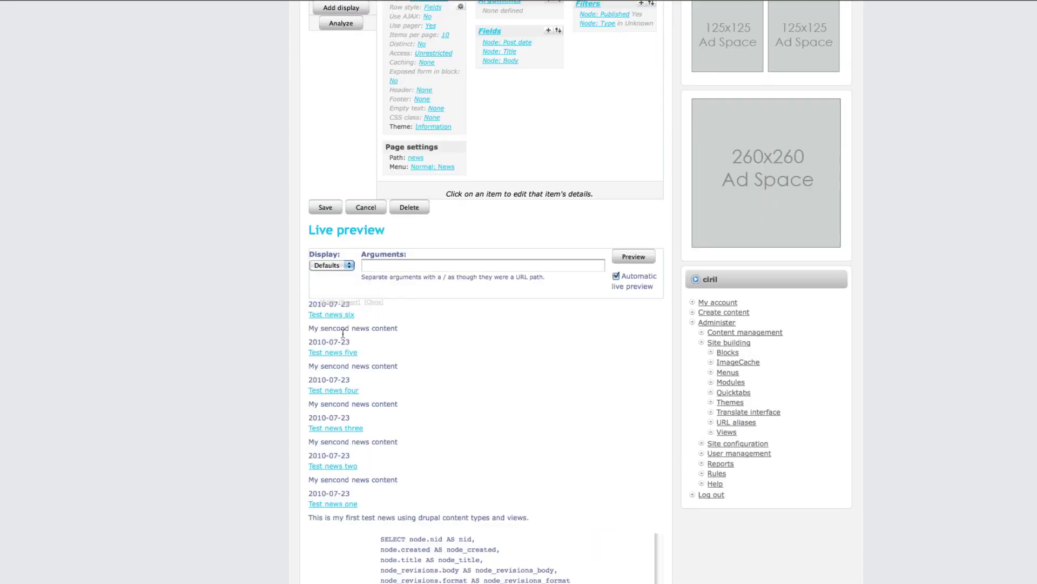
{"action": "left_click", "coordinate": [335, 210]}
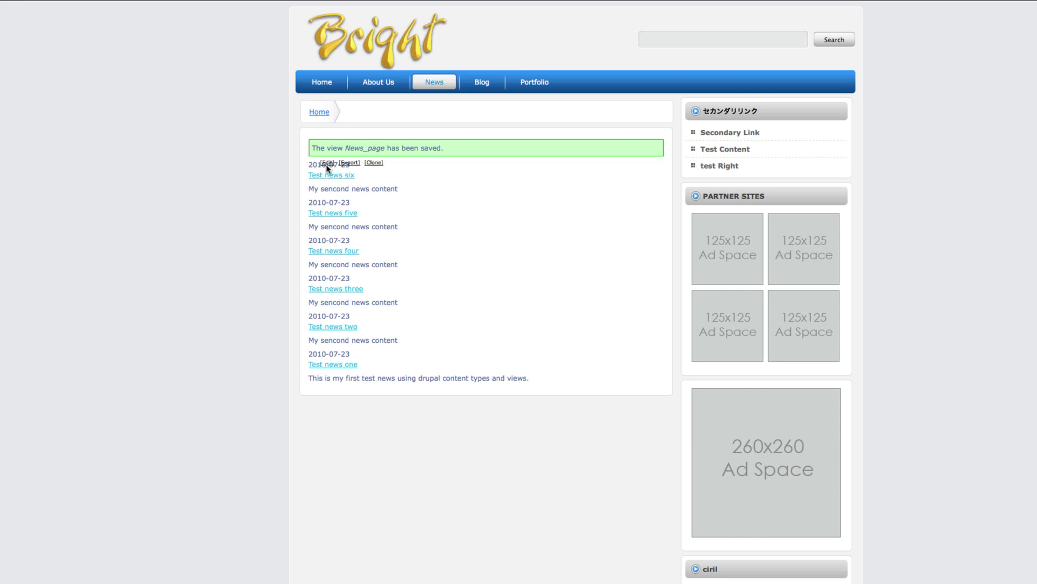
- Switch the News_page view style from Unformatted to Table with Descending default sort, and save
{"action": "left_click", "coordinate": [327, 162]}
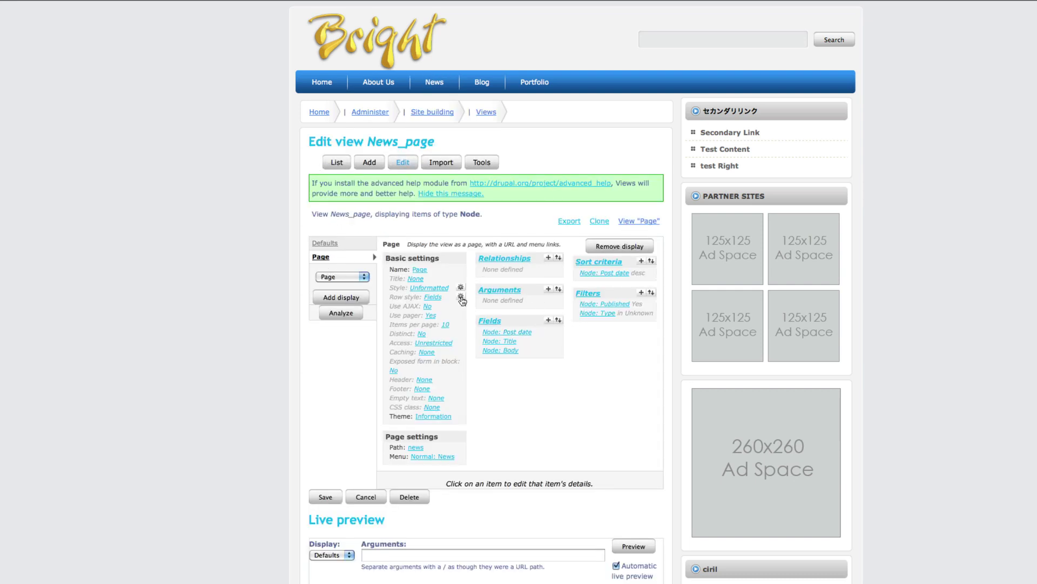
{"action": "left_click", "coordinate": [441, 287]}
{"action": "scroll", "coordinate": [486, 346], "scroll_direction": "down", "scroll_amount": 5}
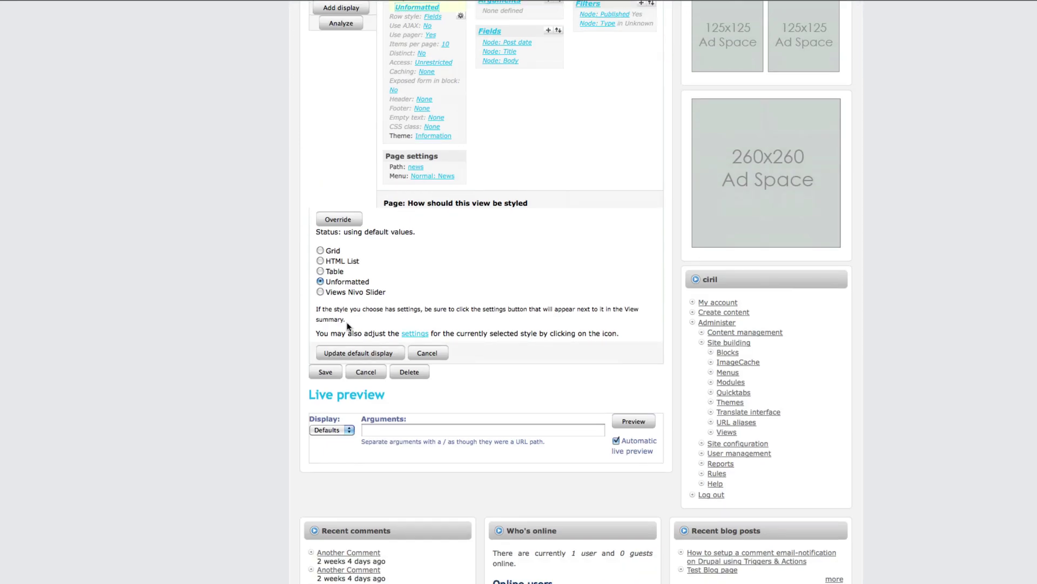
{"action": "left_click", "coordinate": [330, 273]}
{"action": "left_click", "coordinate": [362, 351]}
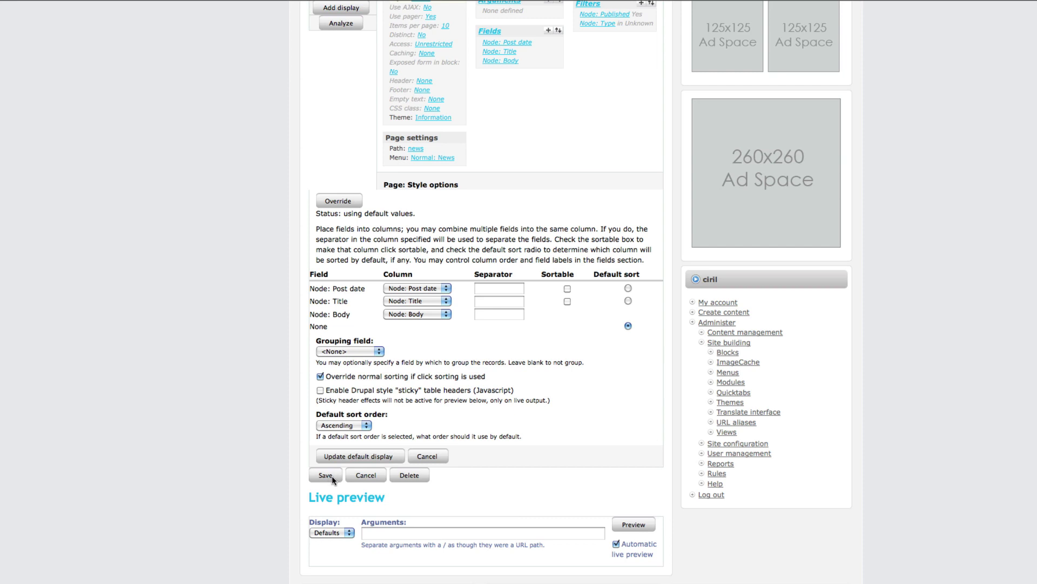
{"action": "left_click", "coordinate": [344, 425]}
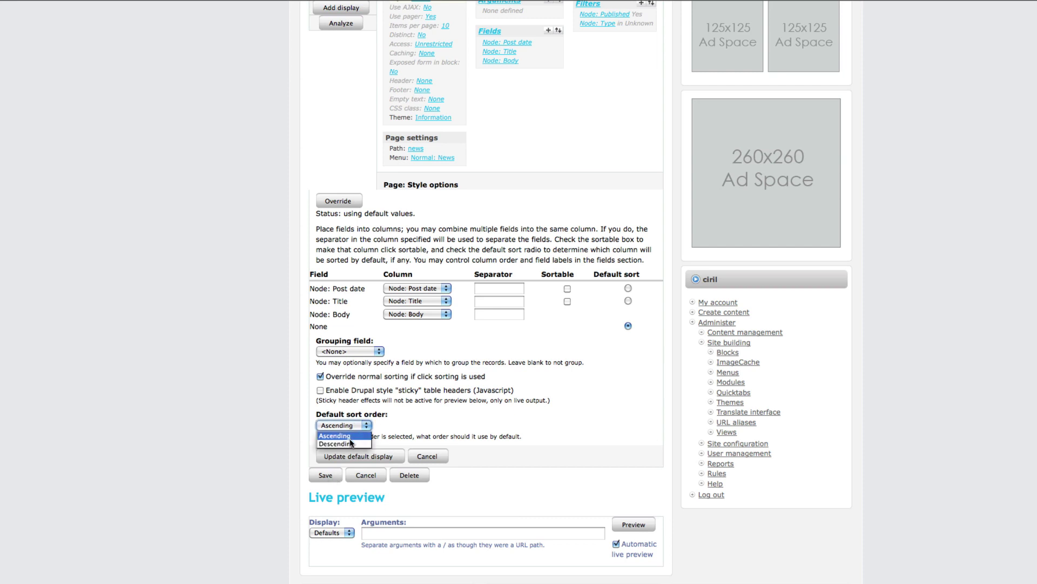
{"action": "left_click", "coordinate": [350, 438]}
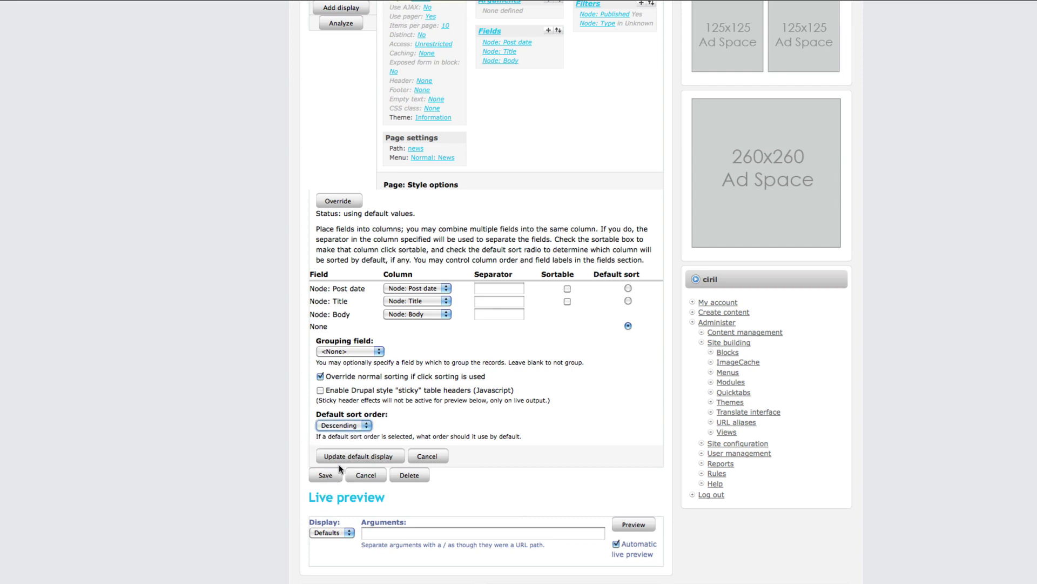
{"action": "left_click", "coordinate": [339, 462]}
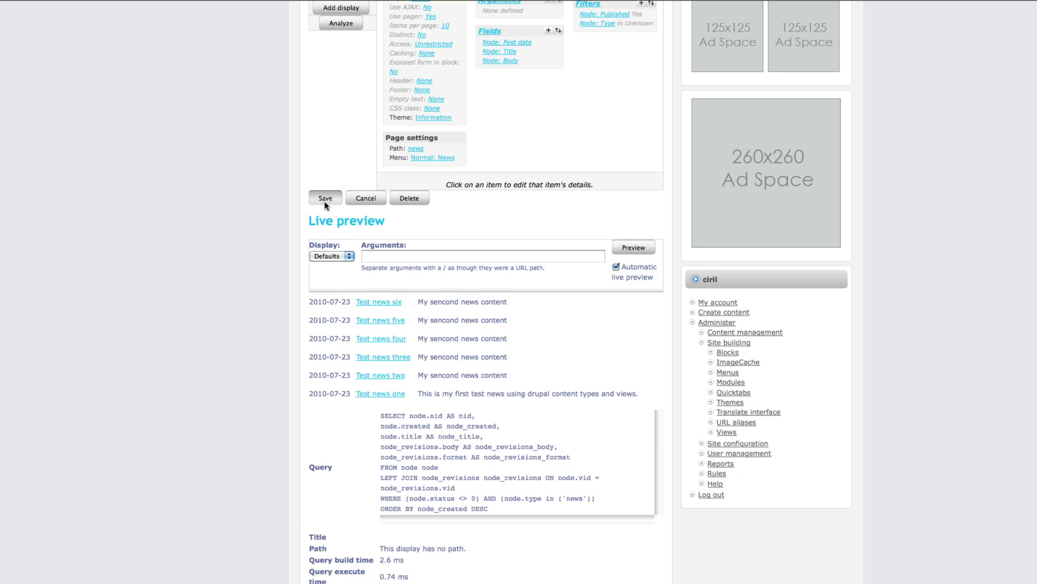
{"action": "left_click", "coordinate": [325, 199]}
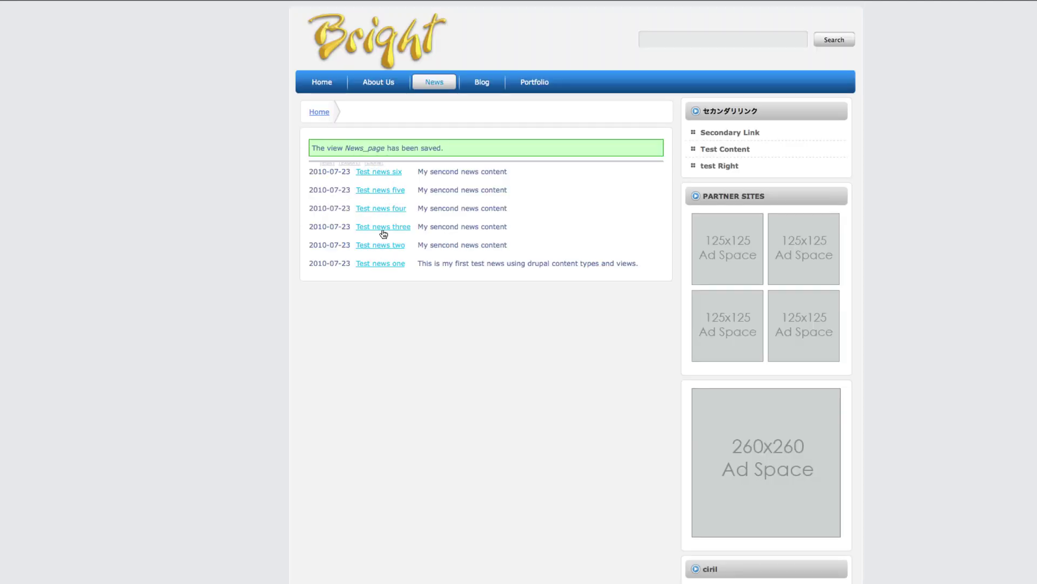
- Return to the front page and scroll down to the Latest News block's tabs
{"action": "left_click", "coordinate": [364, 54]}
{"action": "scroll", "coordinate": [824, 183], "scroll_direction": "down", "scroll_amount": 7}
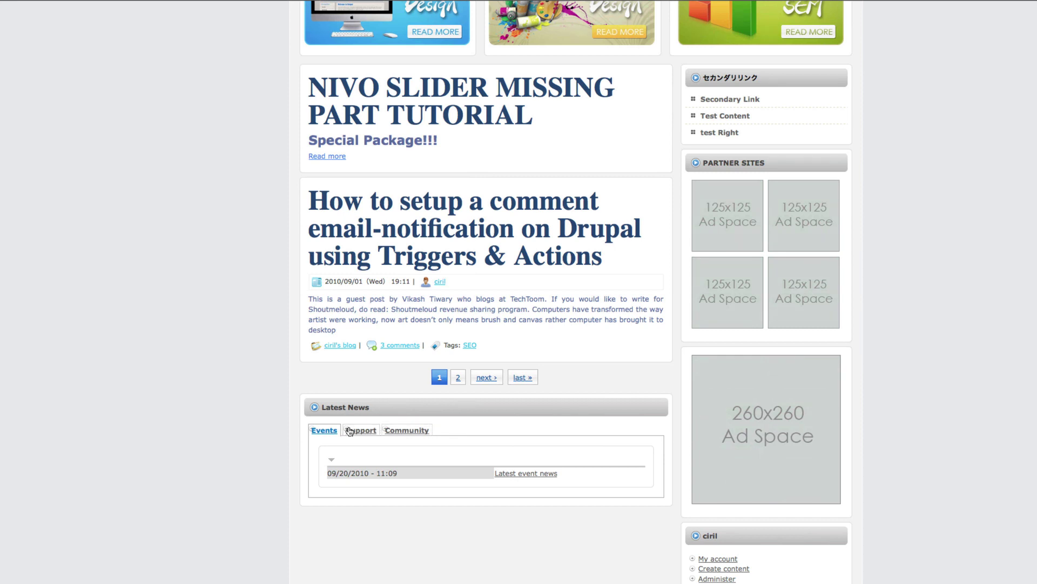
{"action": "scroll", "coordinate": [609, 428], "scroll_direction": "down", "scroll_amount": 2}
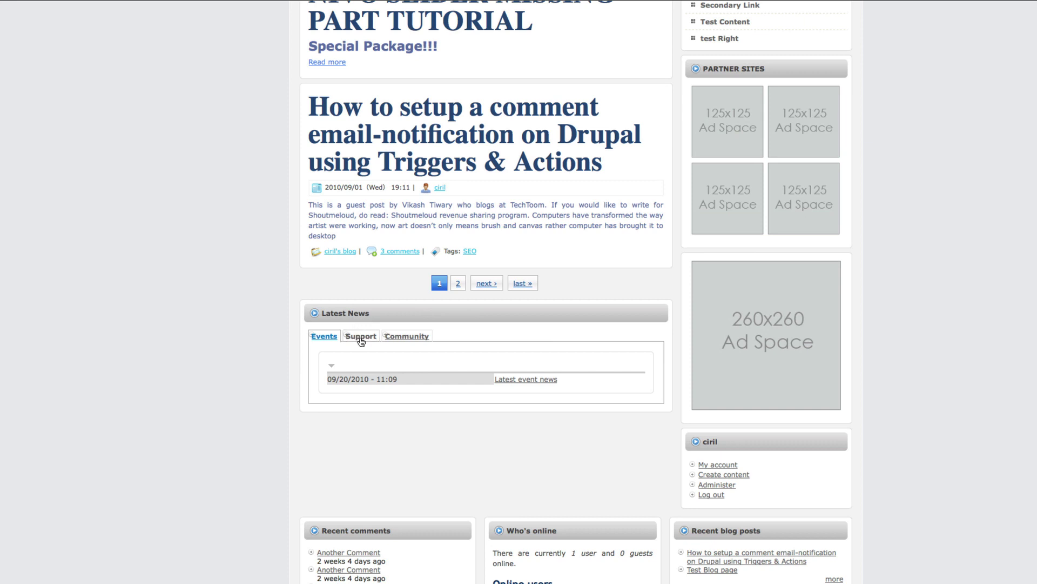
- In the Content list, apply the Unpublish update to the Latest event news item
{"action": "left_click", "coordinate": [723, 490]}
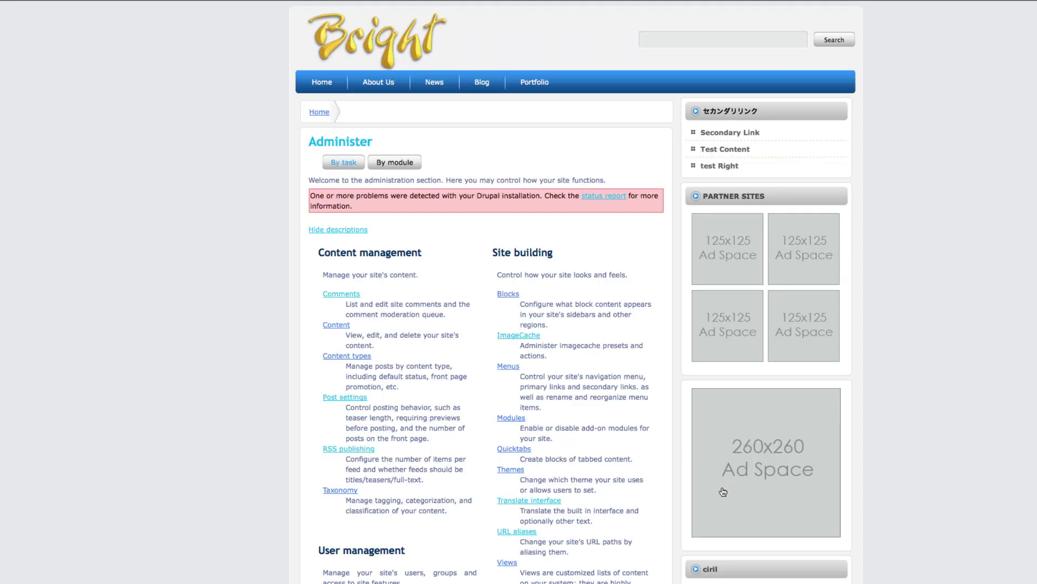
{"action": "scroll", "coordinate": [664, 464], "scroll_direction": "down", "scroll_amount": 2}
{"action": "scroll", "coordinate": [611, 435], "scroll_direction": "down", "scroll_amount": 5}
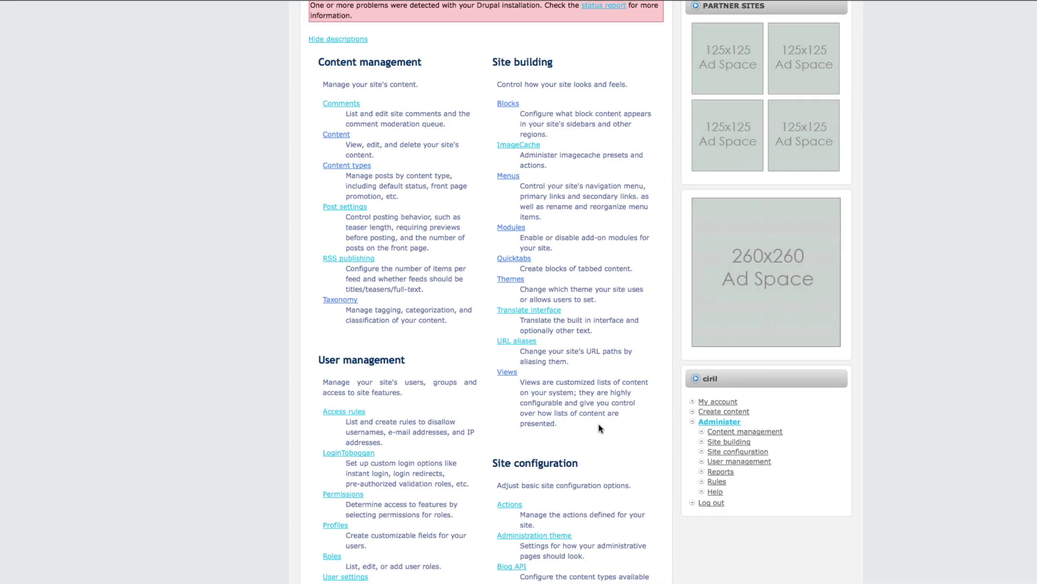
{"action": "left_click", "coordinate": [338, 134]}
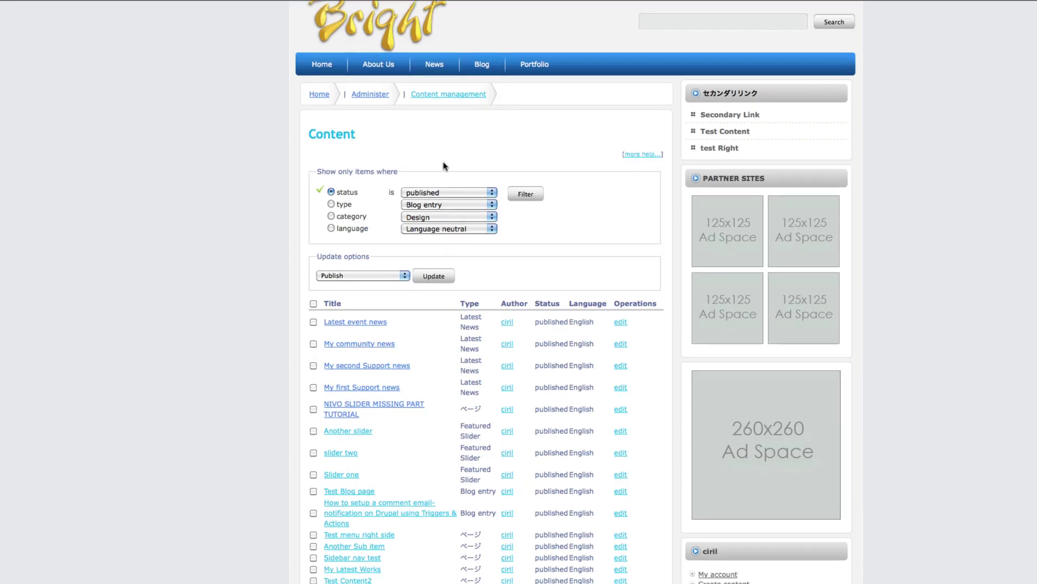
{"action": "scroll", "coordinate": [468, 271], "scroll_direction": "down", "scroll_amount": 2}
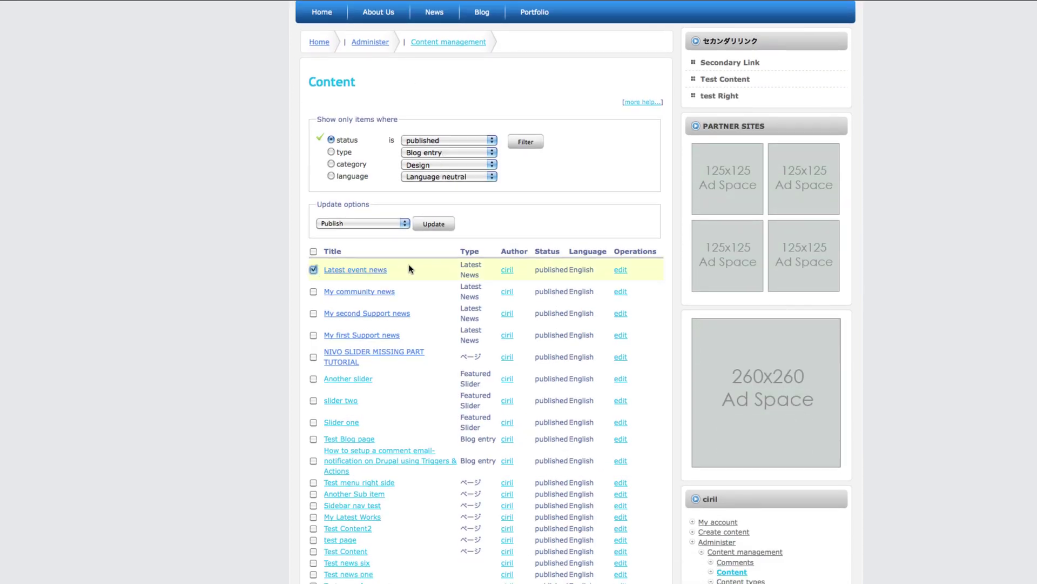
{"action": "left_click", "coordinate": [404, 223]}
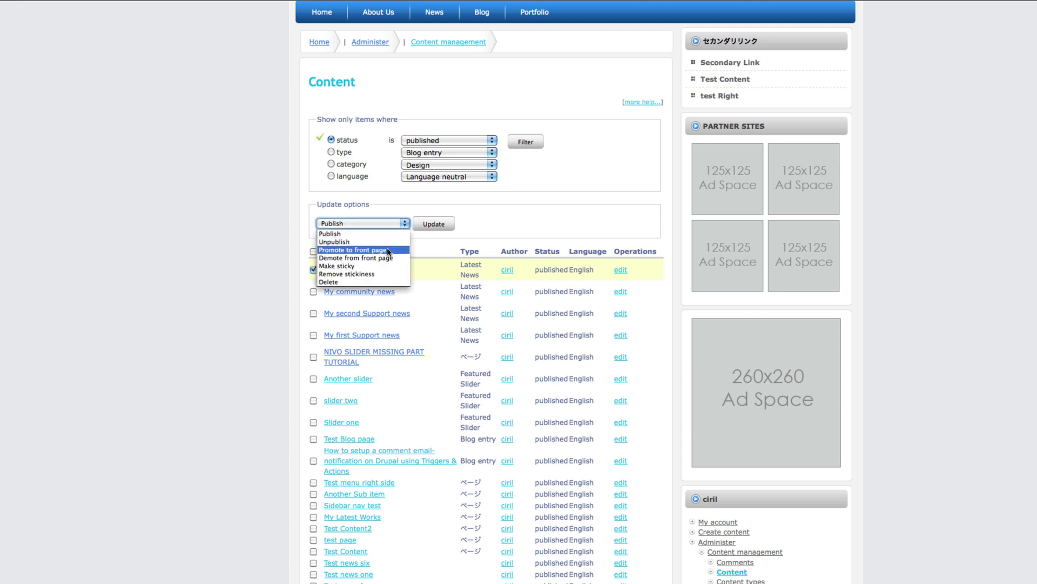
{"action": "left_click", "coordinate": [385, 282]}
{"action": "left_click", "coordinate": [433, 226]}
{"action": "left_click", "coordinate": [406, 224]}
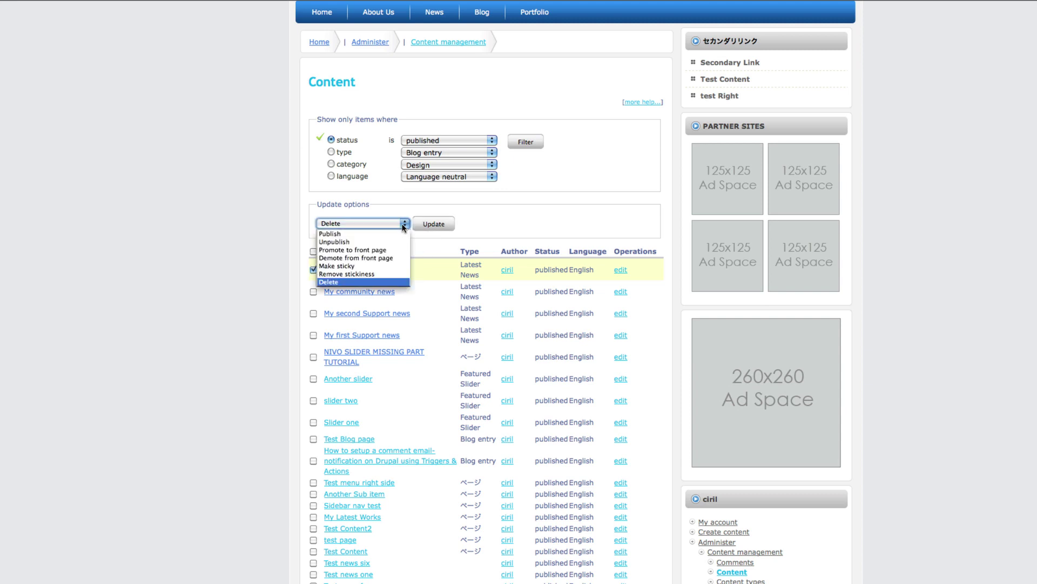
{"action": "left_click", "coordinate": [384, 242]}
{"action": "left_click", "coordinate": [433, 226]}
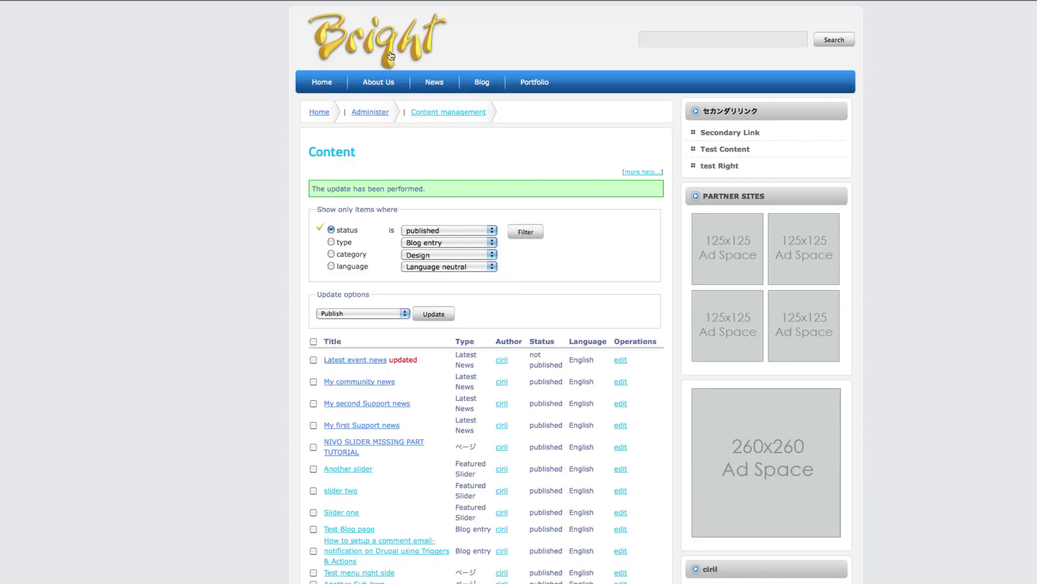
- Open the latest_news view for editing from the front page
{"action": "left_click", "coordinate": [391, 56]}
{"action": "scroll", "coordinate": [340, 402], "scroll_direction": "down", "scroll_amount": 5}
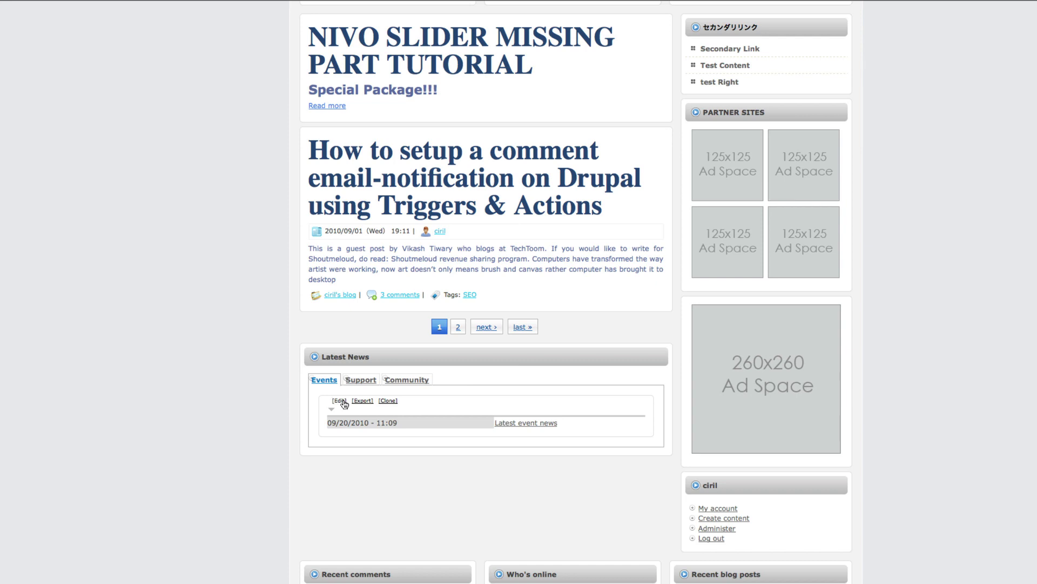
{"action": "left_click", "coordinate": [341, 401]}
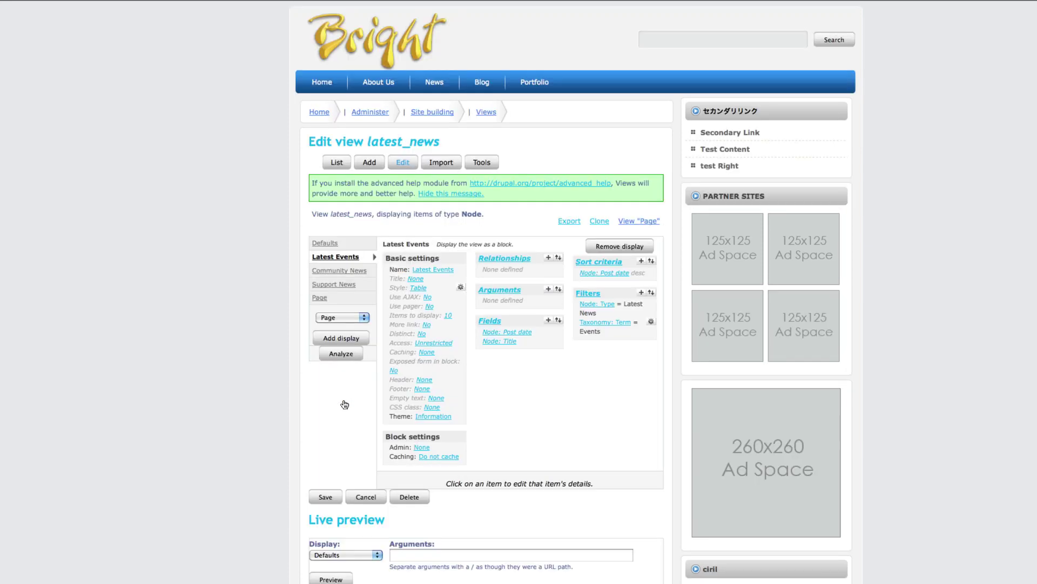
- Add a Node: Published = Yes filter to Latest Events and save the view
{"action": "left_click", "coordinate": [641, 293]}
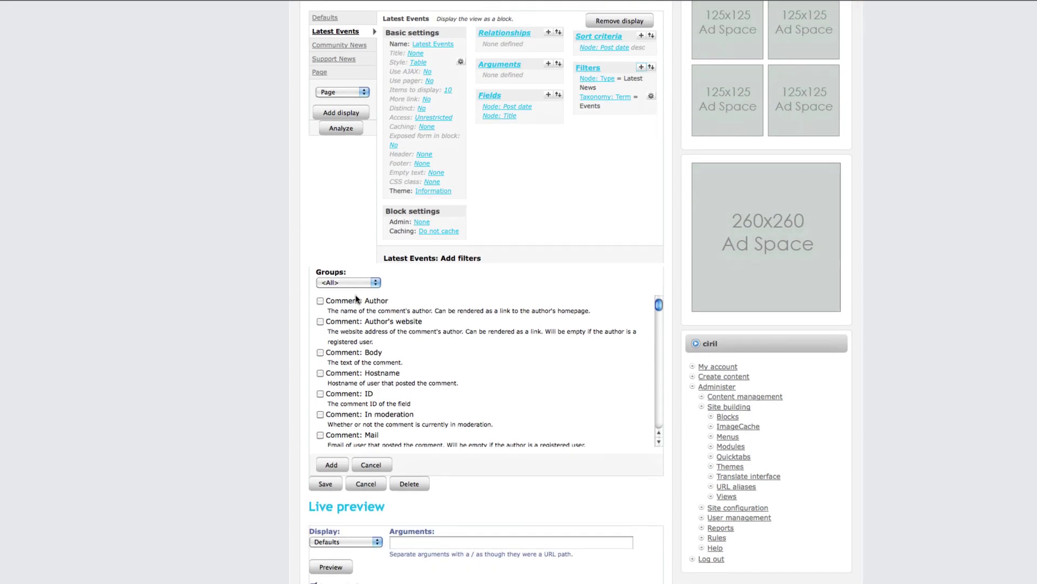
{"action": "left_click", "coordinate": [358, 284]}
{"action": "left_click", "coordinate": [332, 316]}
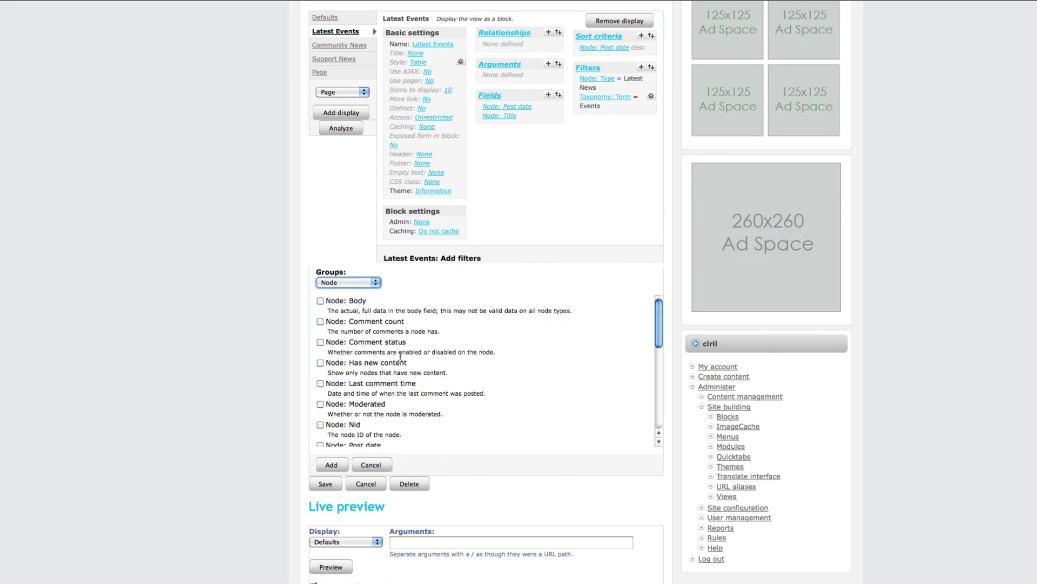
{"action": "scroll", "coordinate": [340, 370], "scroll_direction": "down", "scroll_amount": 8}
{"action": "left_click", "coordinate": [319, 377]}
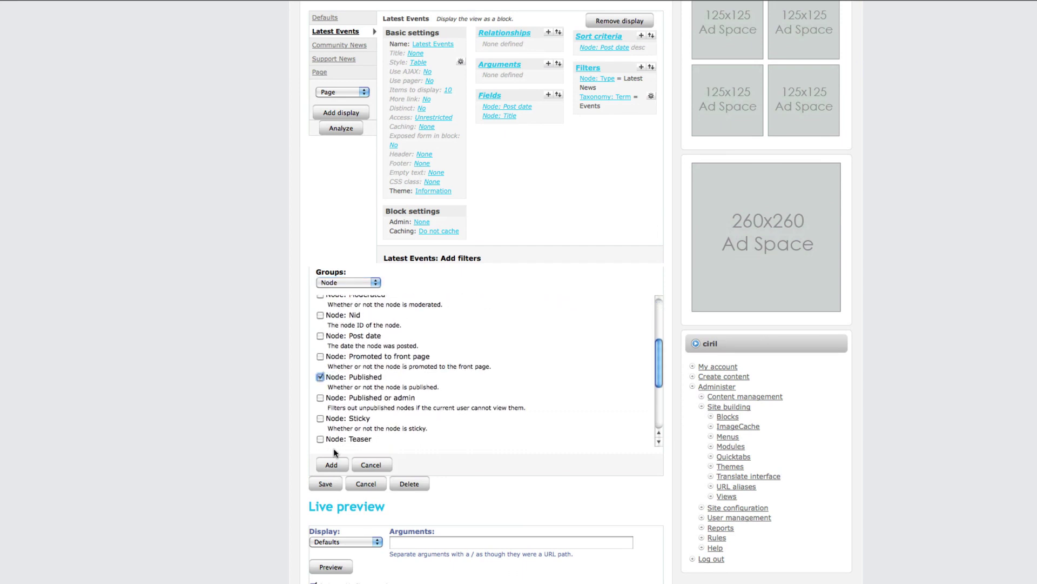
{"action": "left_click", "coordinate": [338, 468]}
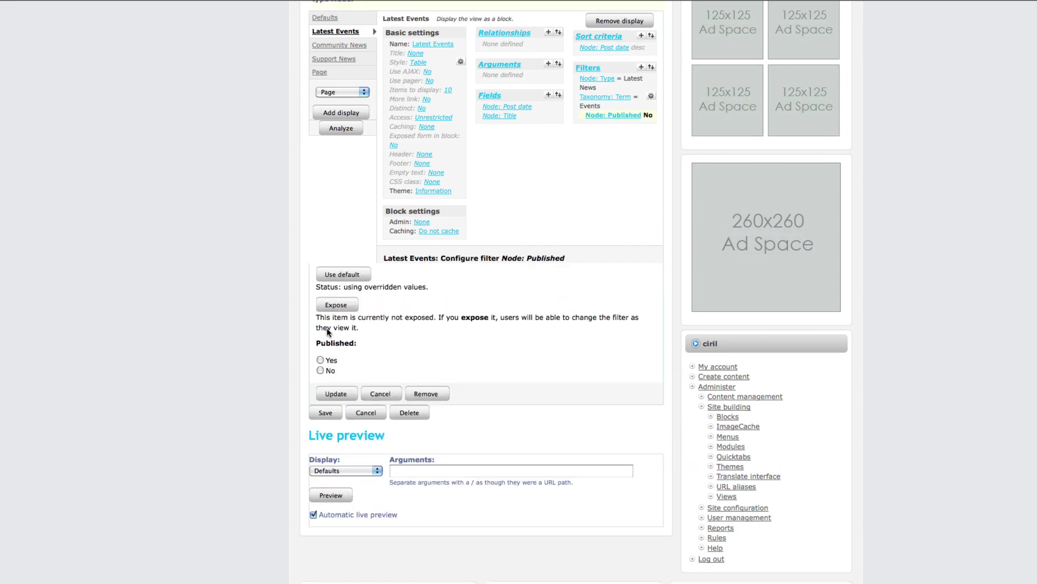
{"action": "left_click", "coordinate": [320, 359]}
{"action": "left_click", "coordinate": [336, 393]}
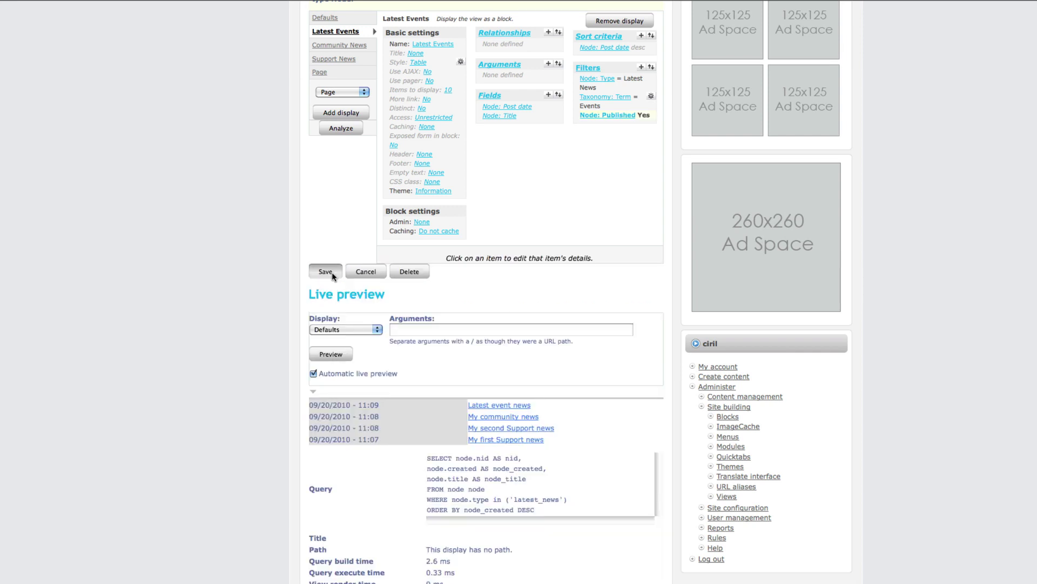
{"action": "left_click", "coordinate": [359, 276]}
{"action": "left_click", "coordinate": [331, 273]}
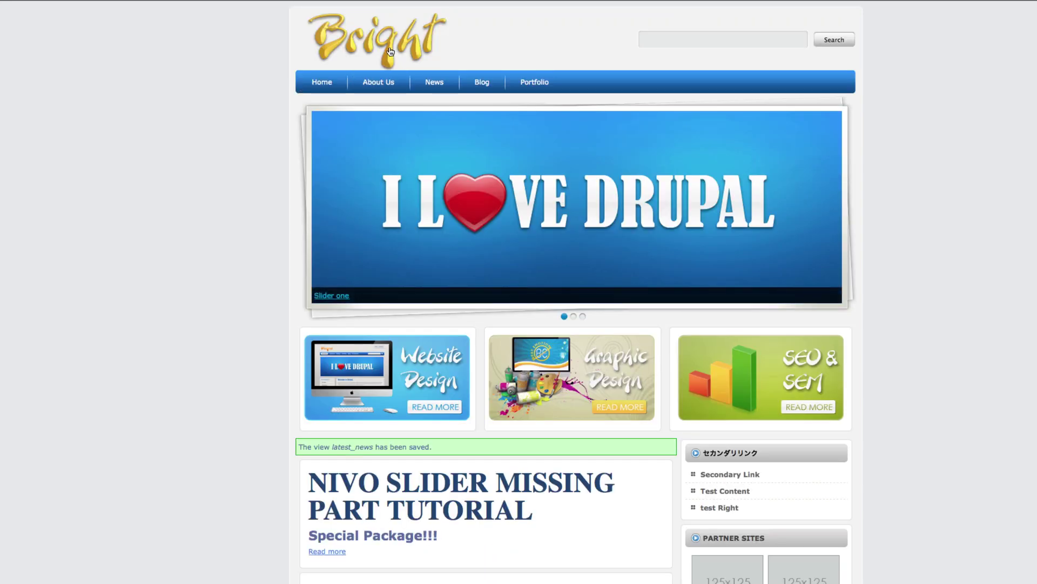
{"action": "scroll", "coordinate": [583, 111], "scroll_direction": "down", "scroll_amount": 10}
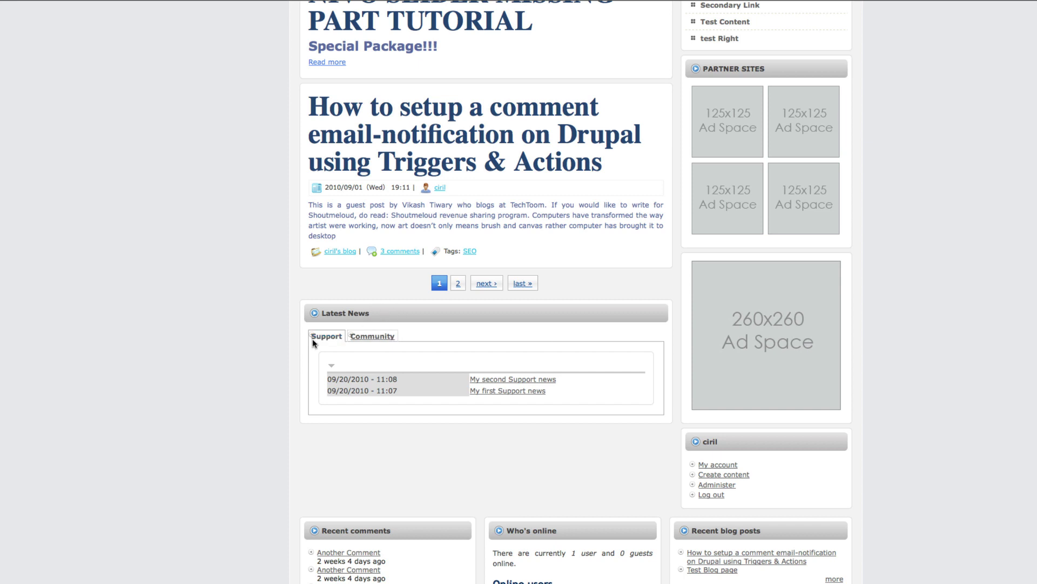
{"action": "left_click", "coordinate": [393, 339]}
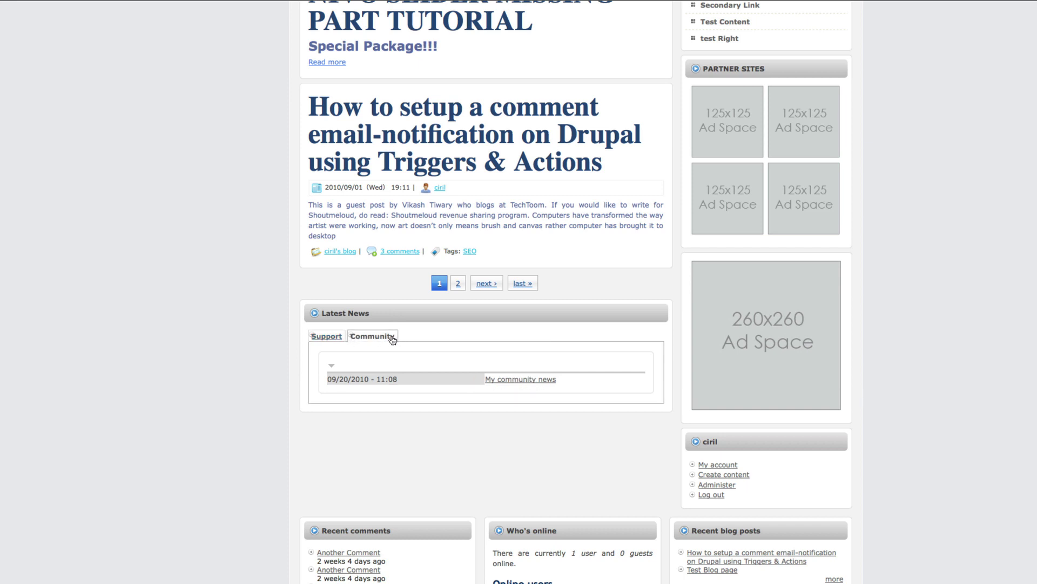
{"action": "left_click", "coordinate": [340, 336]}
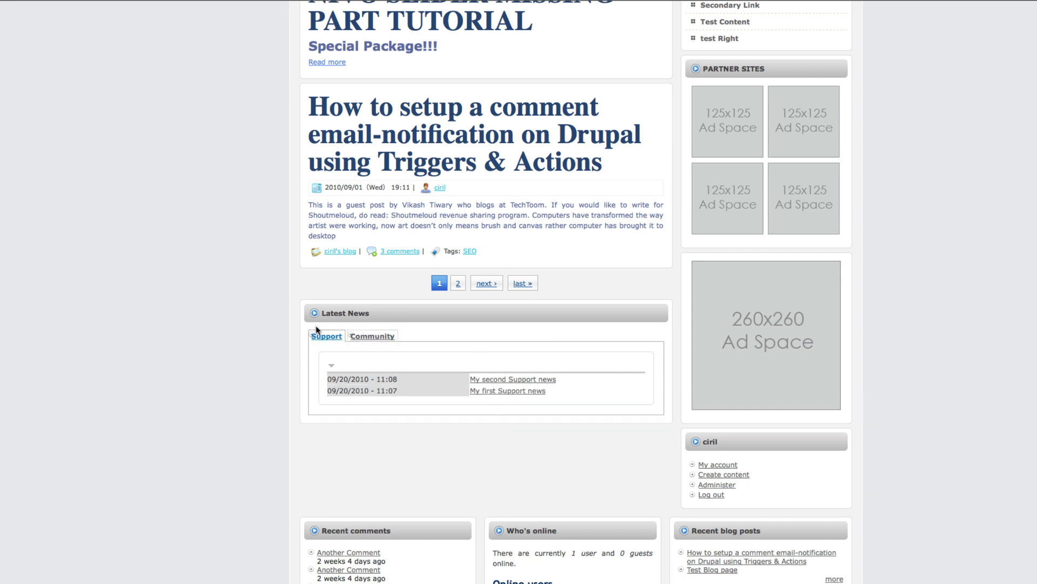